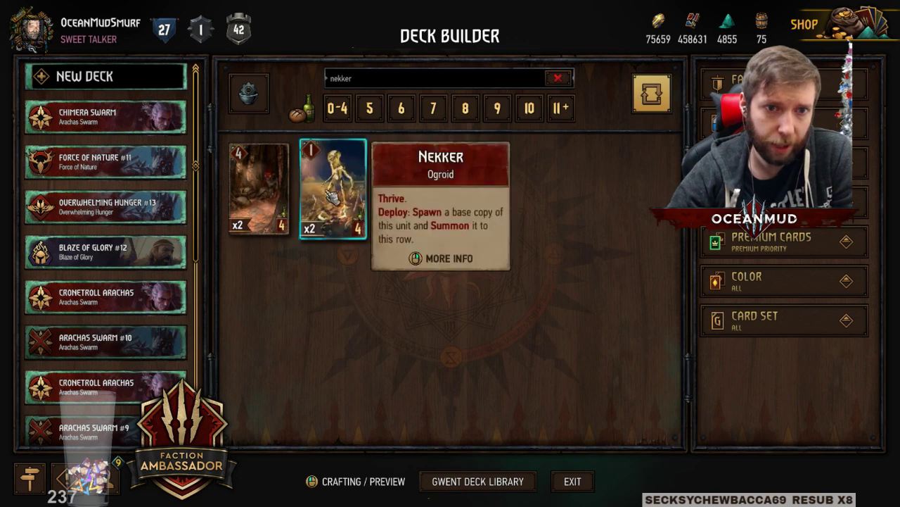
Search the Gwent collection for 'blue' instead of 'nekker' to list seven cards, including Blueboy Lugos
left_click(394, 78)
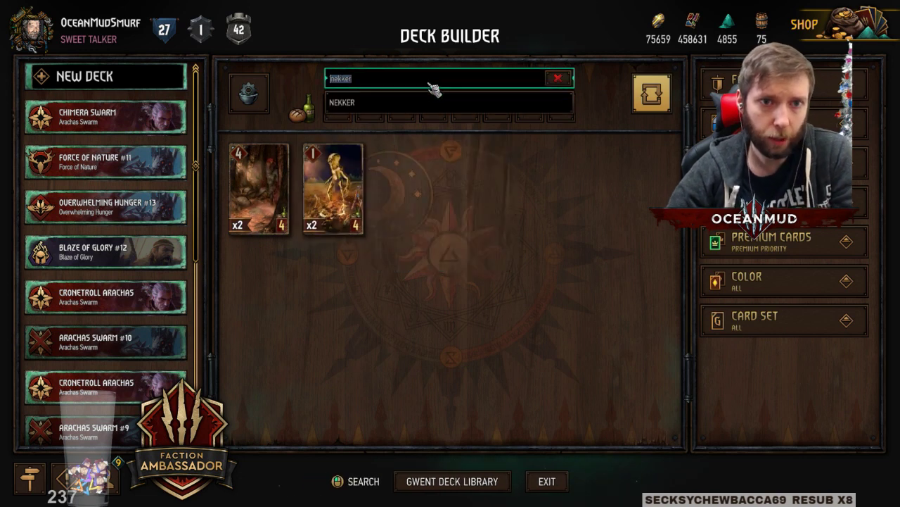
type("blue")
key("Return")
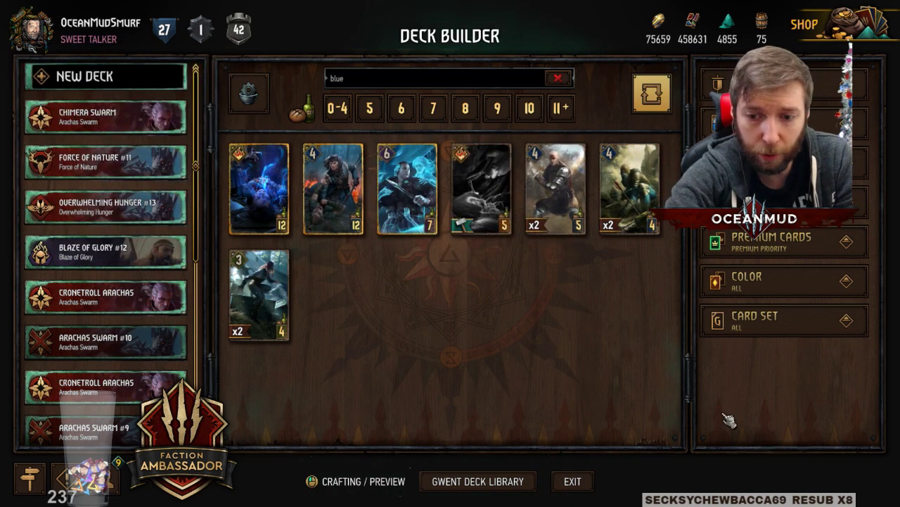
Search gwent.one's card database for 'blue' and open the Blueboy Lugos card page
key("alt+Tab")
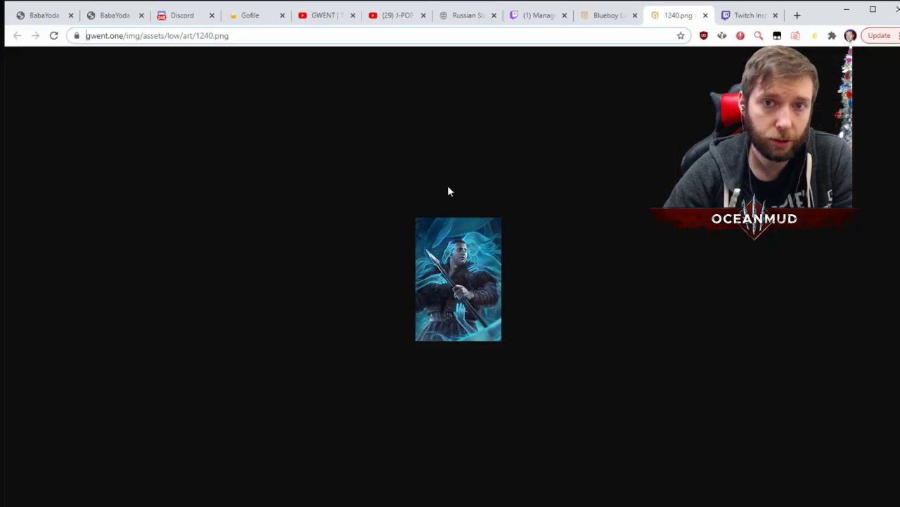
left_click(584, 15)
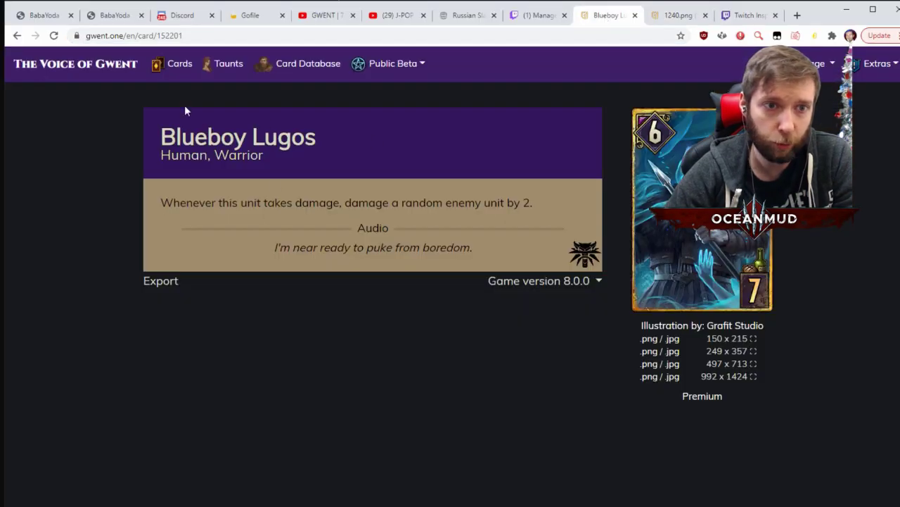
left_click(278, 63)
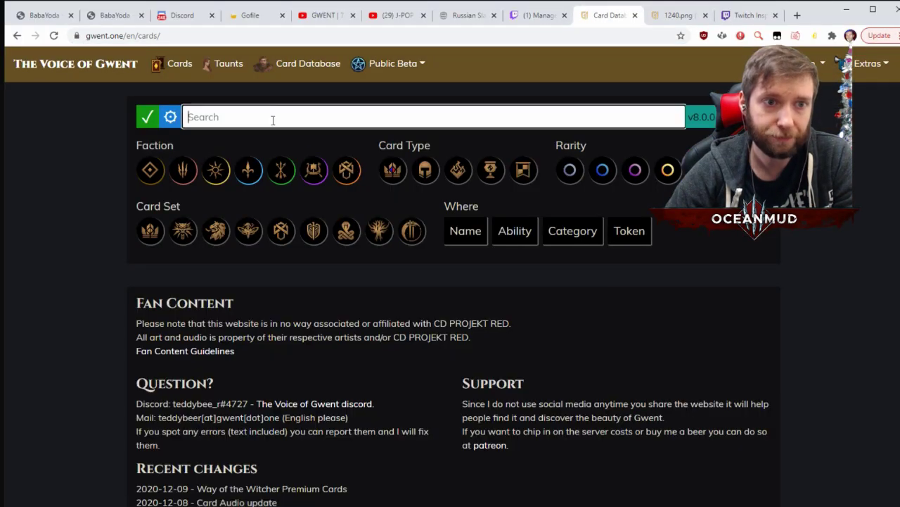
type("blue")
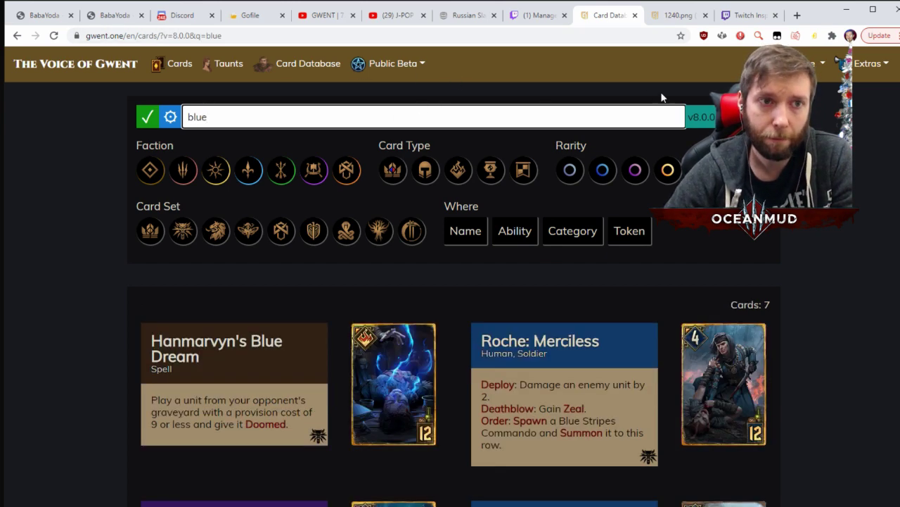
scroll(401, 296, "down", 2)
scroll(401, 296, "down", 3)
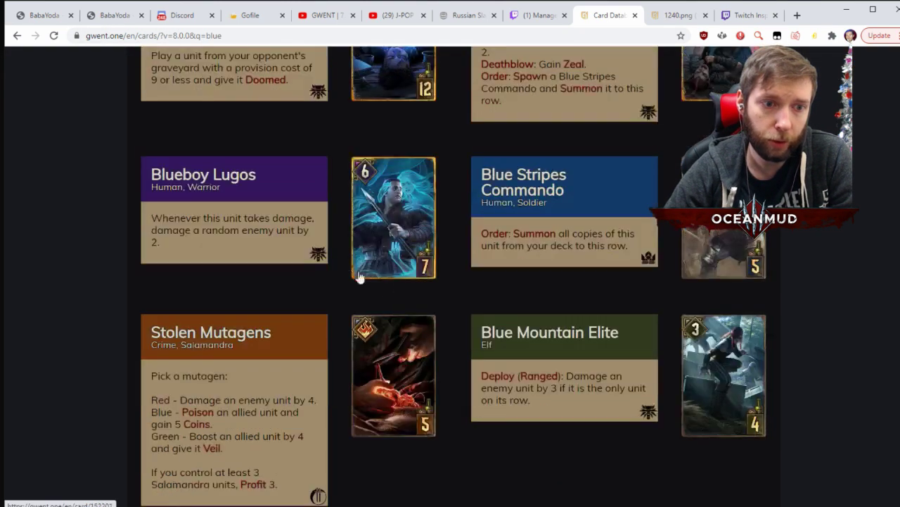
left_click(397, 222)
Open the 150 x 215 PNG illustration, 1240.png, in a new tab and note its art number
left_click(675, 326)
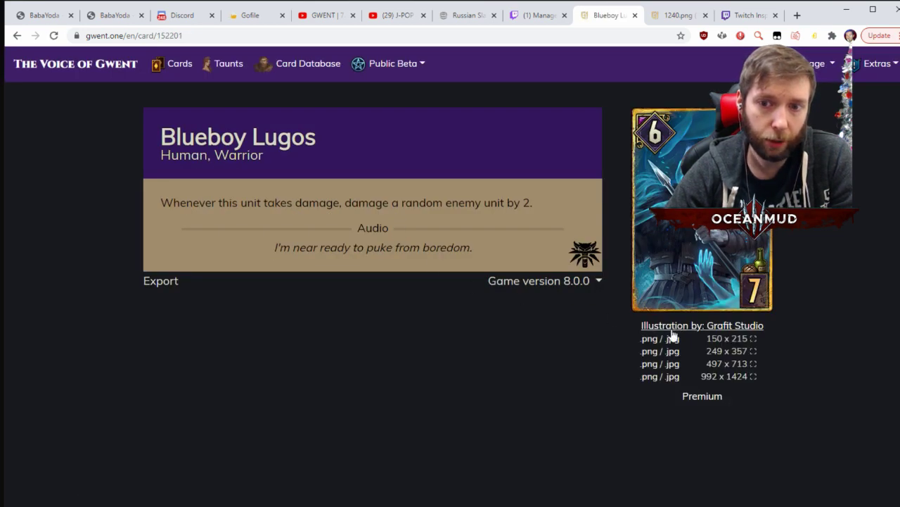
right_click(657, 342)
left_click(681, 344)
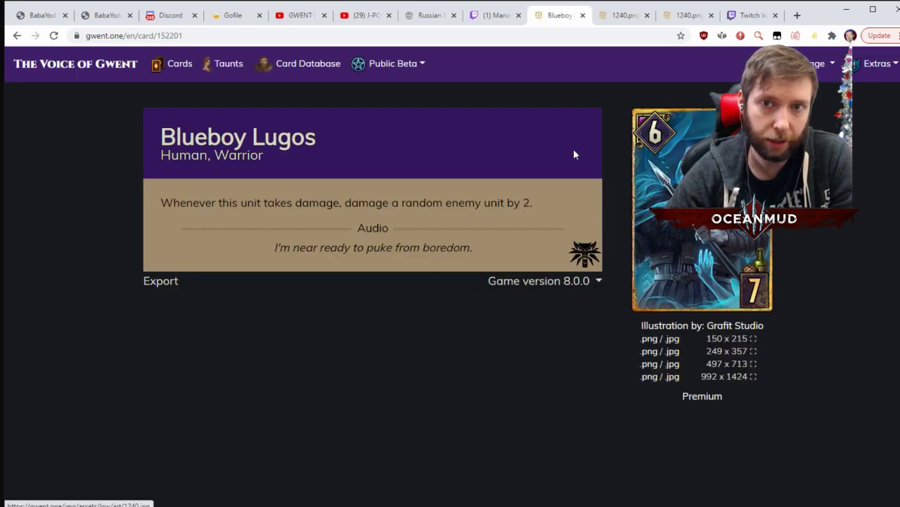
left_click(684, 15)
left_click(647, 15)
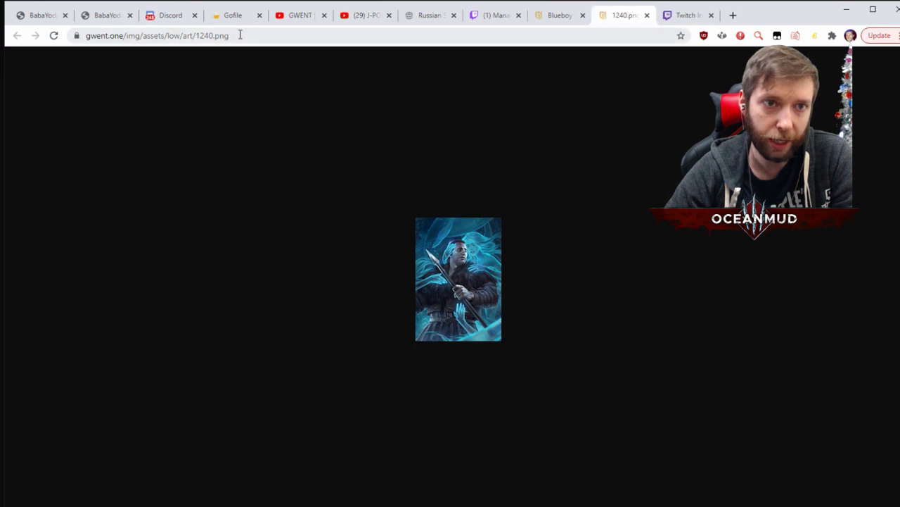
left_click_drag(196, 35, 213, 32)
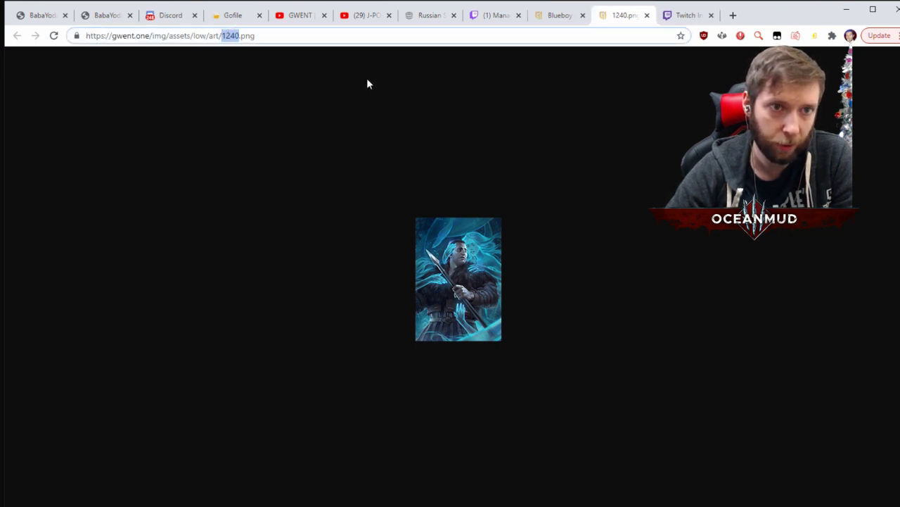
left_click(642, 195)
key("alt+Tab")
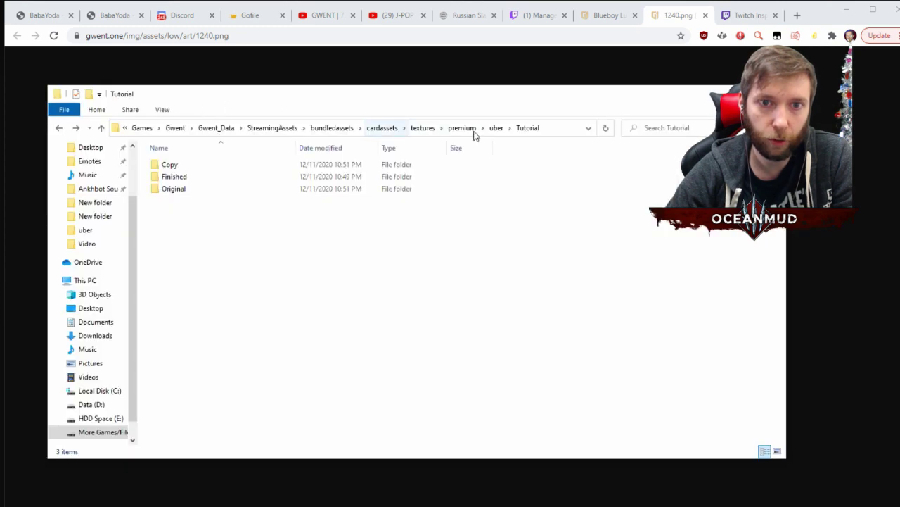
left_click(495, 128)
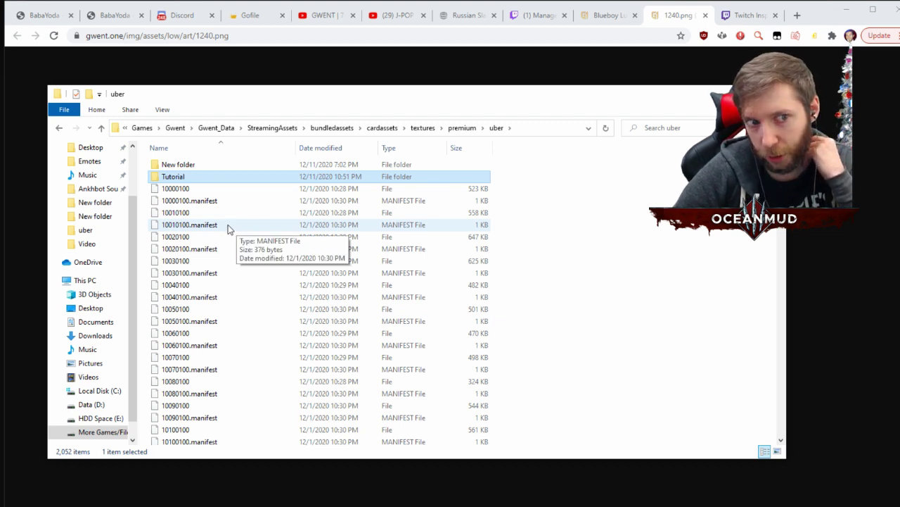
double_click(185, 182)
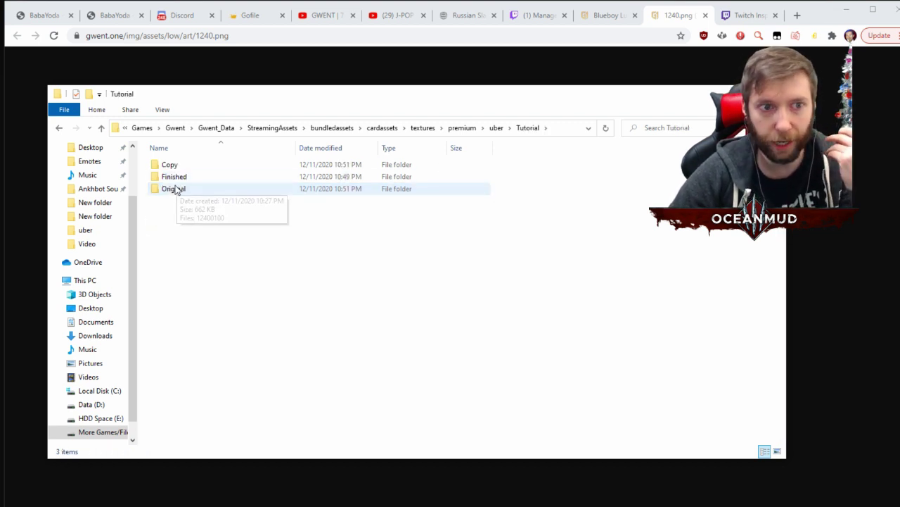
double_click(173, 176)
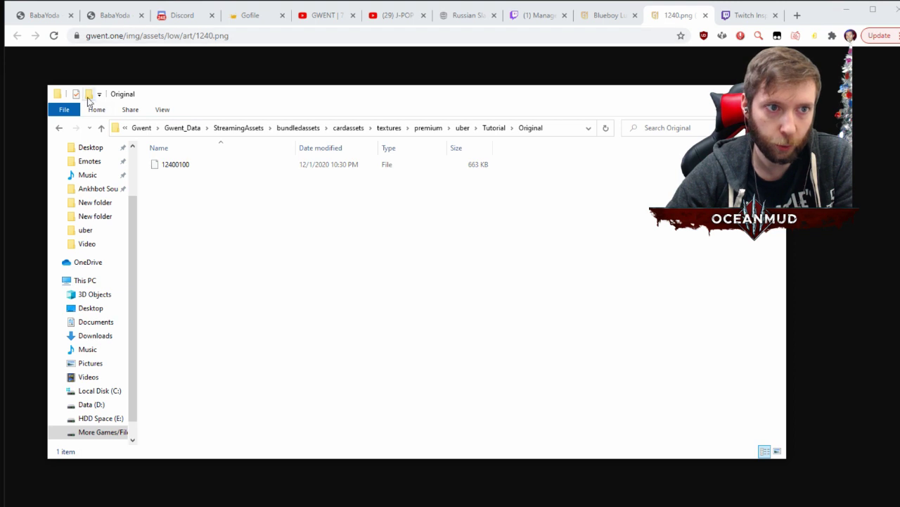
left_click(59, 127)
left_click(58, 128)
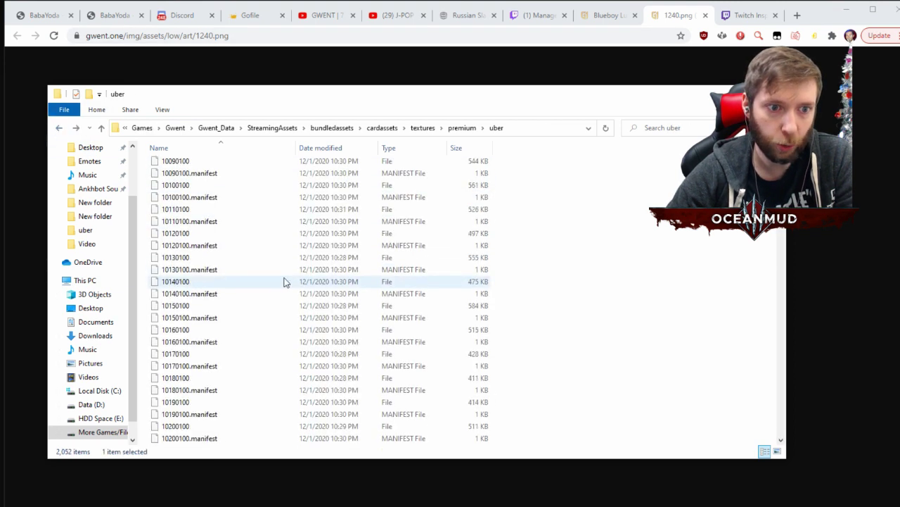
double_click(183, 176)
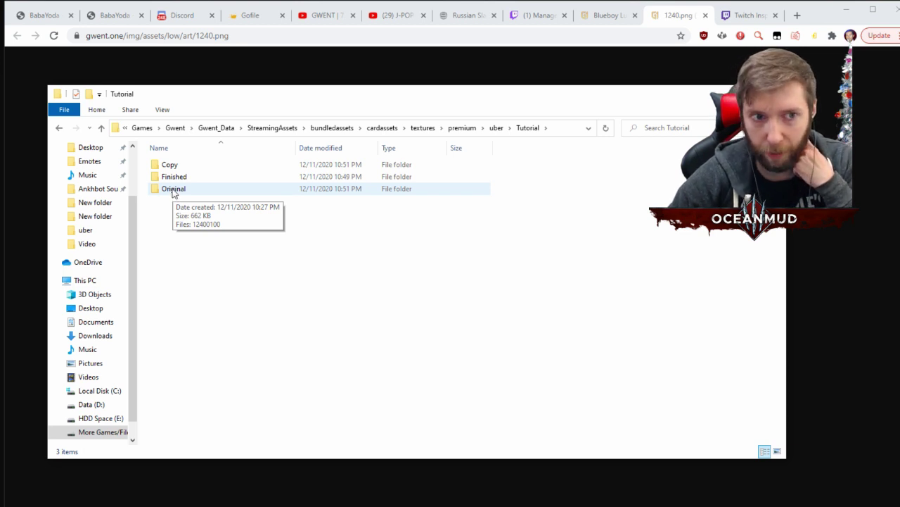
double_click(173, 189)
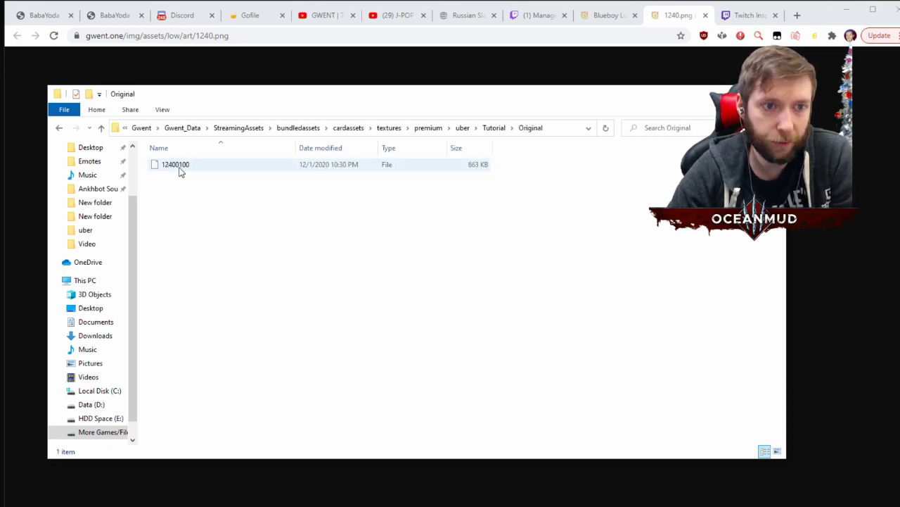
left_click(59, 127)
Load the 12400100 bundle from uber\Tutorial\Original into Unity Assets Bundle Extractor
key("alt+Tab")
key("Tab")
key("Tab")
key("Tab")
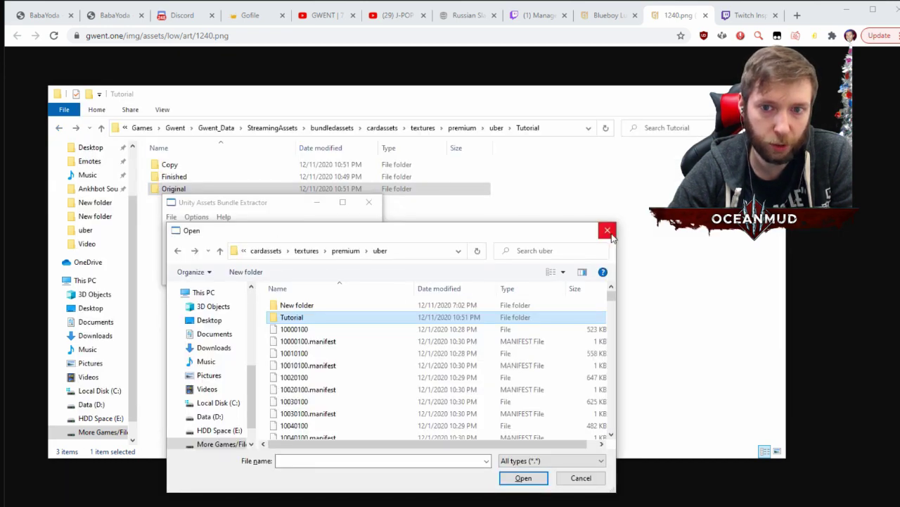
left_click(607, 230)
left_click_drag(283, 202, 400, 161)
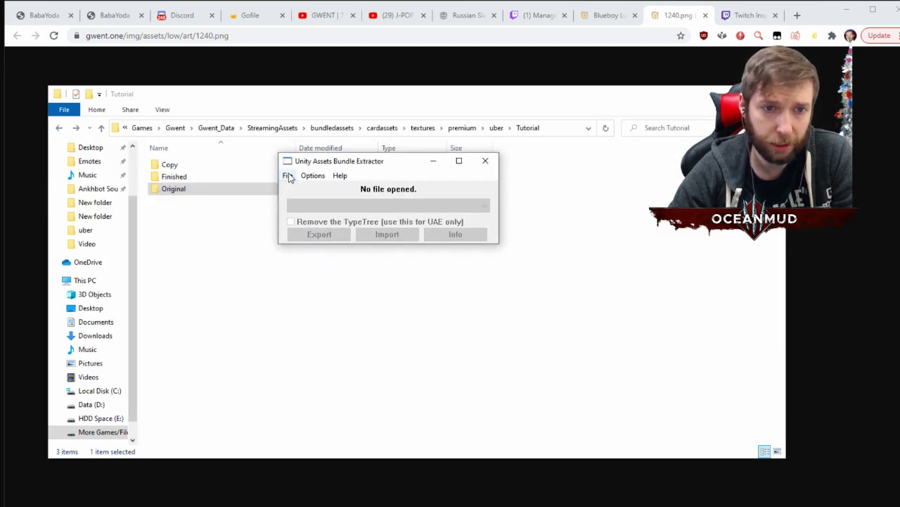
left_click(288, 175)
left_click(308, 189)
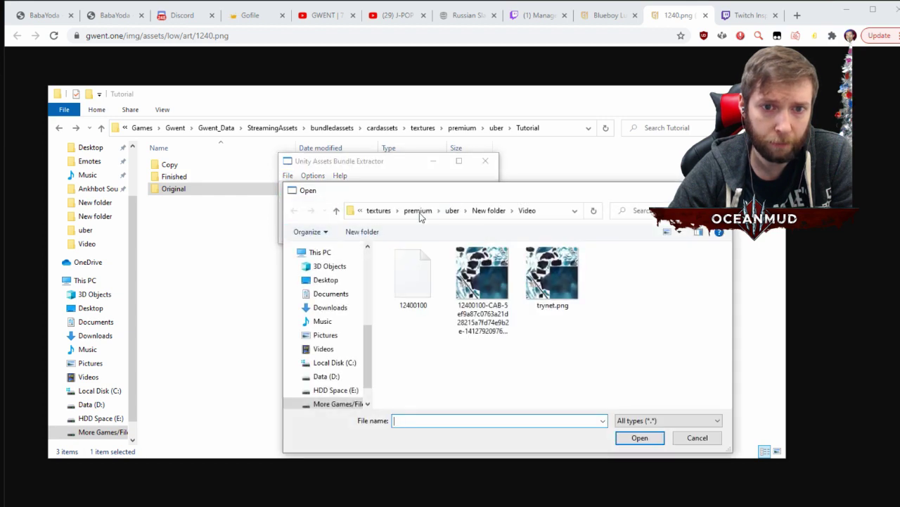
left_click(452, 210)
double_click(408, 279)
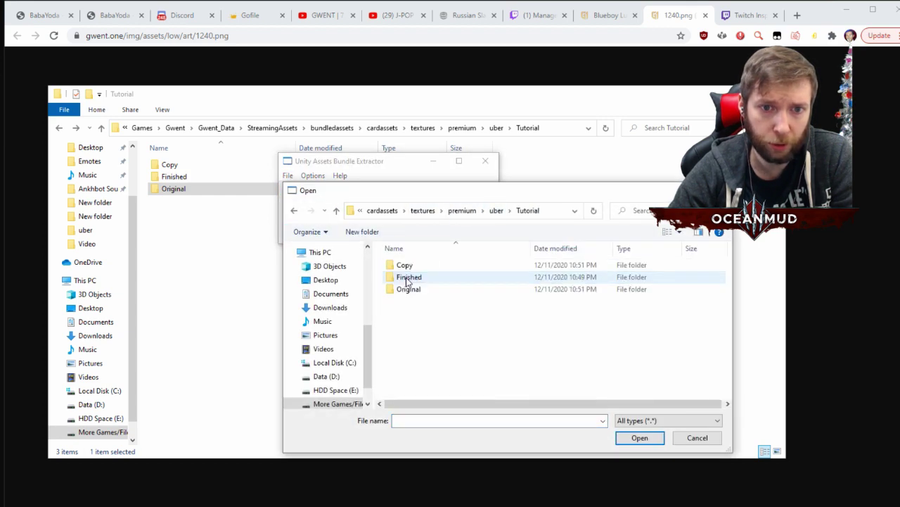
double_click(408, 290)
left_click(406, 266)
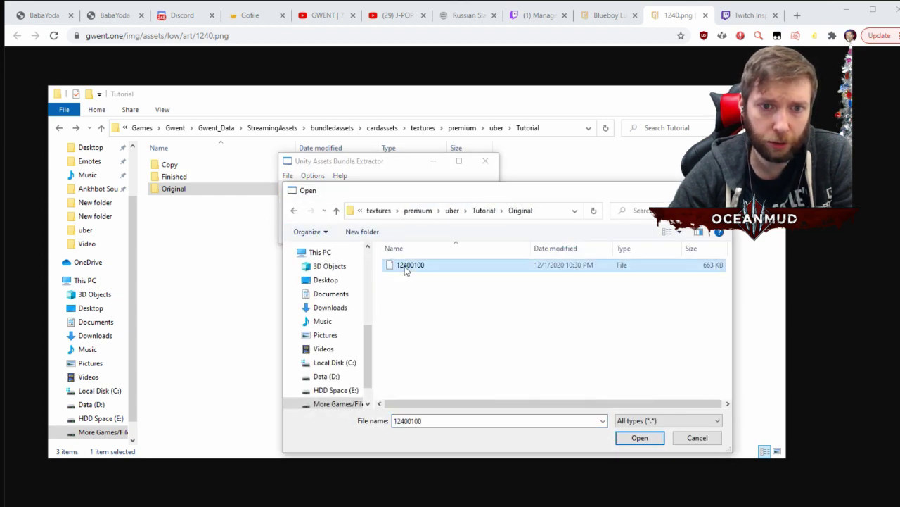
left_click(621, 438)
Unpack the compressed bundle and select the 12400100 texture asset in the asset list
left_click(456, 300)
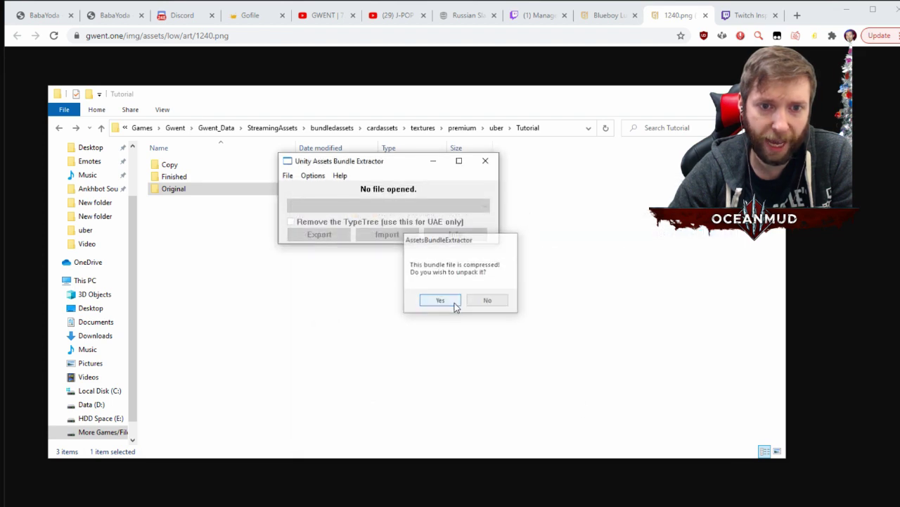
type("z1")
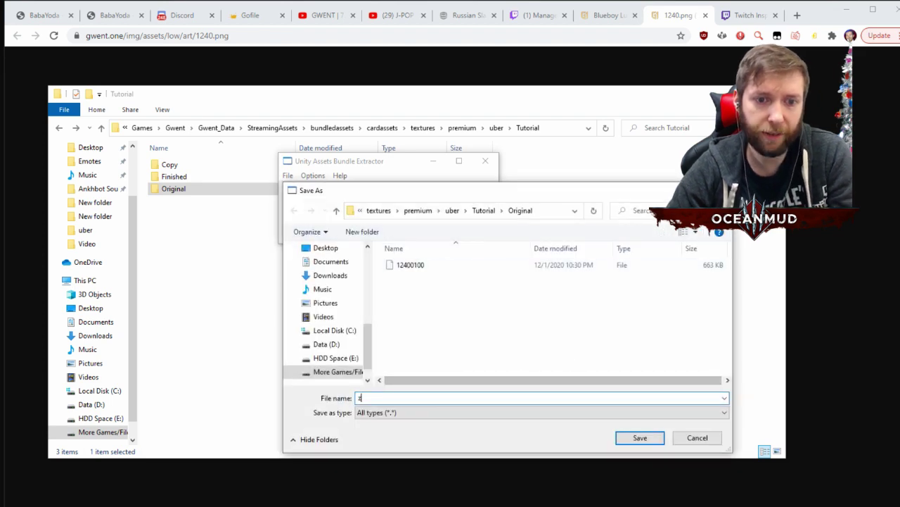
left_click(640, 439)
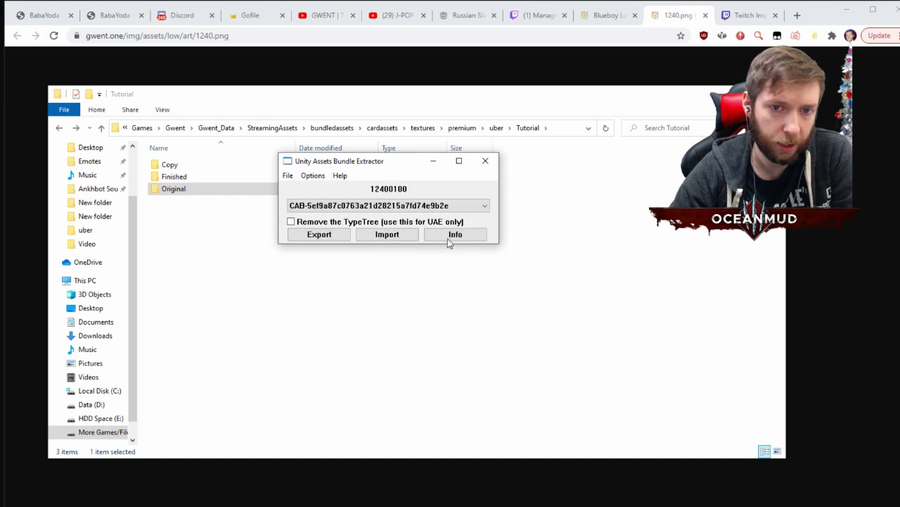
left_click(450, 238)
left_click(328, 241)
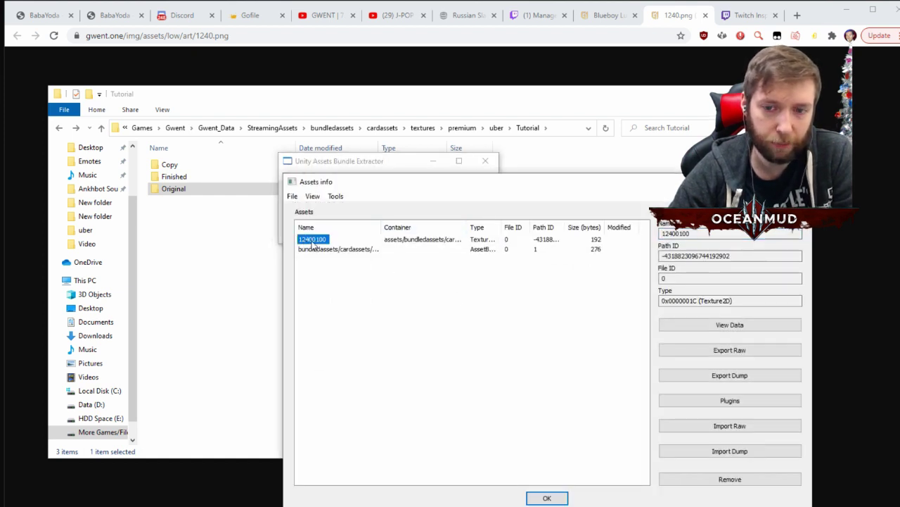
Export the 12400100 texture as a PNG into the Original folder
left_click(727, 398)
left_click(301, 237)
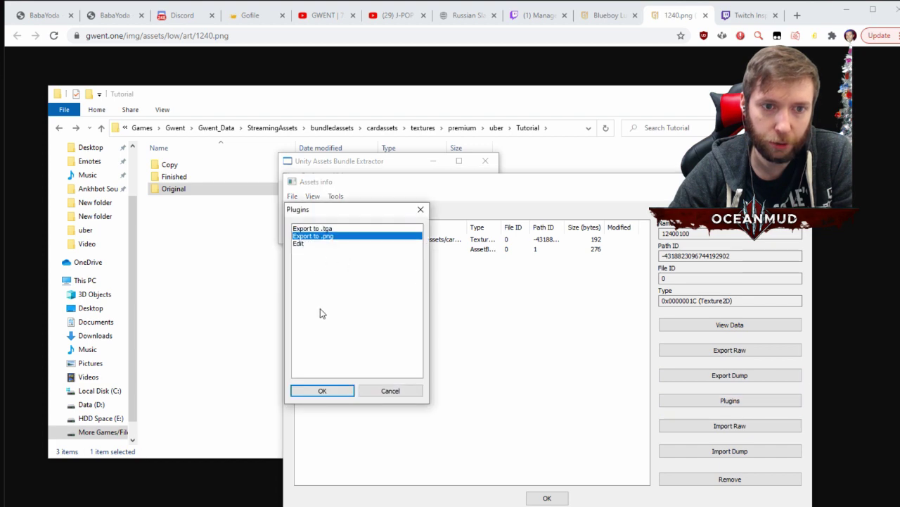
left_click(339, 395)
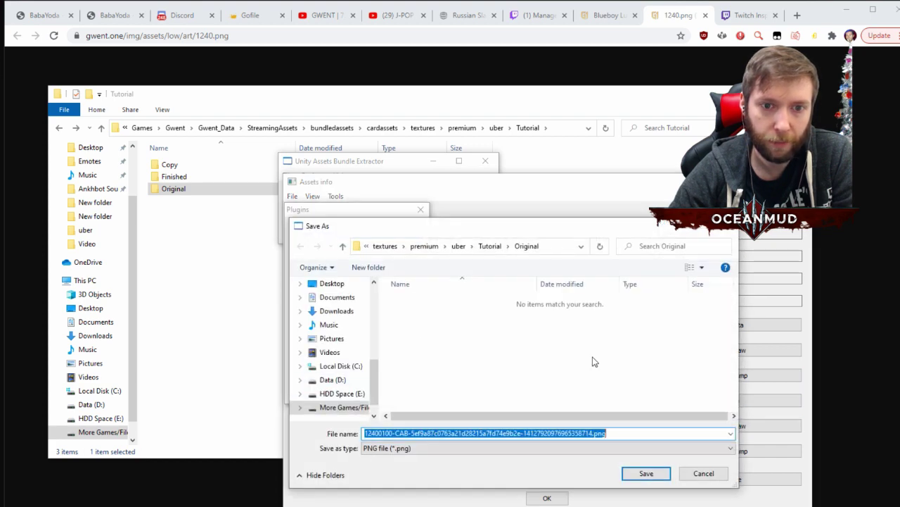
left_click_drag(536, 231, 492, 100)
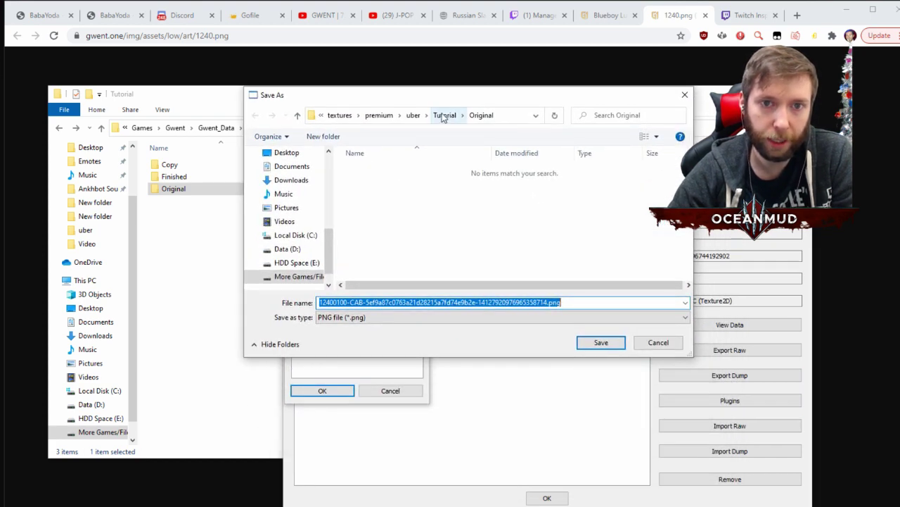
left_click(603, 344)
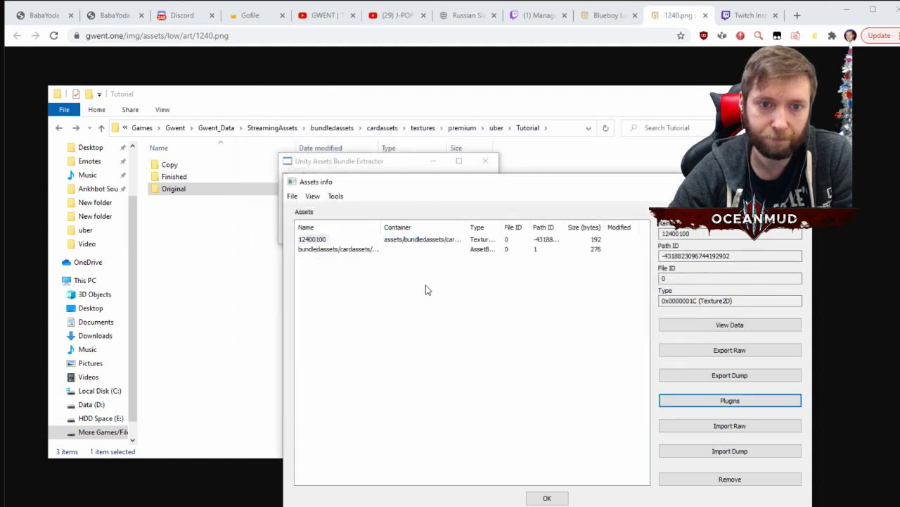
double_click(171, 189)
left_click(173, 178)
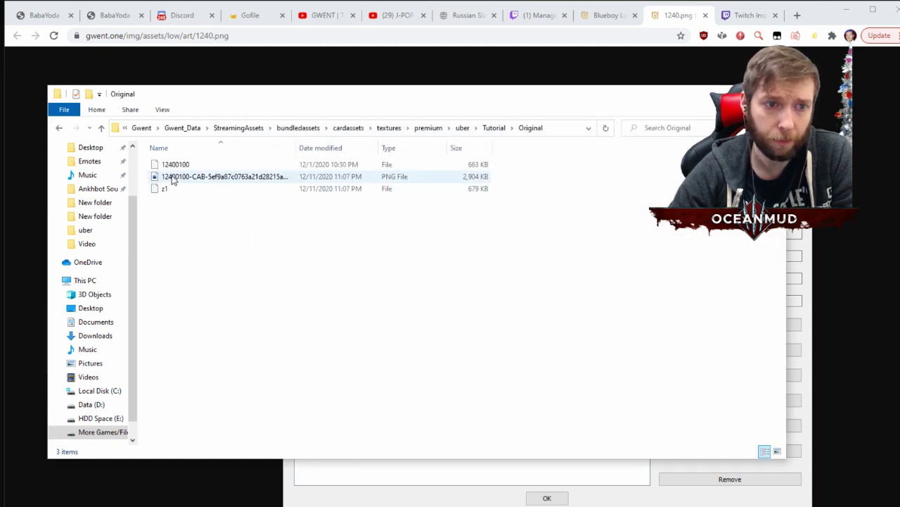
double_click(174, 179)
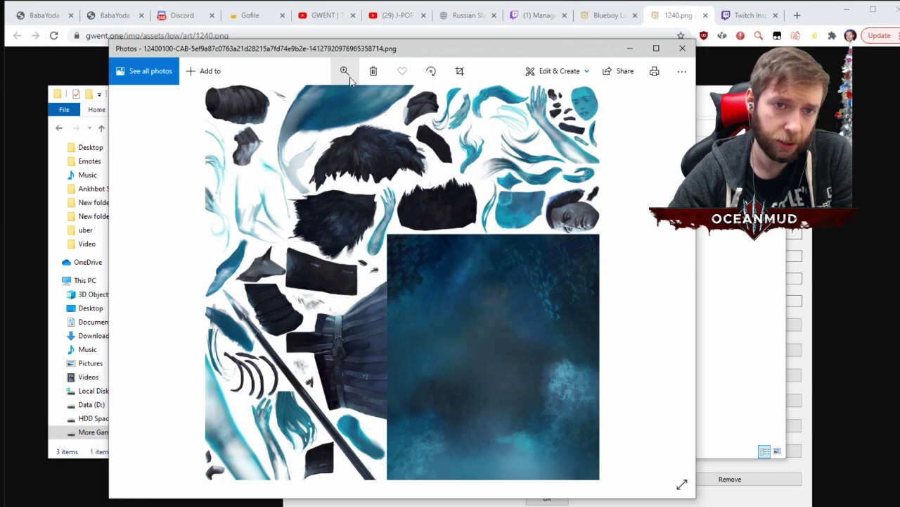
left_click_drag(320, 55, 335, 32)
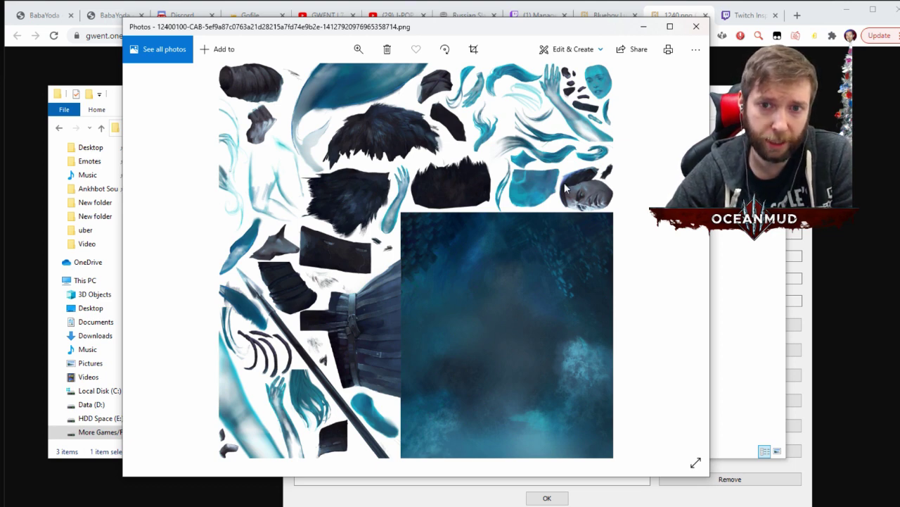
left_click(695, 30)
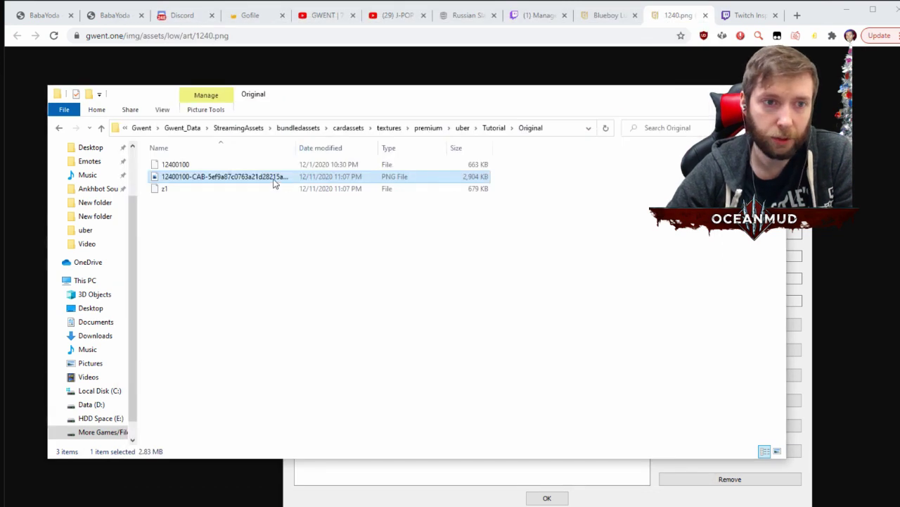
key("alt+Tab")
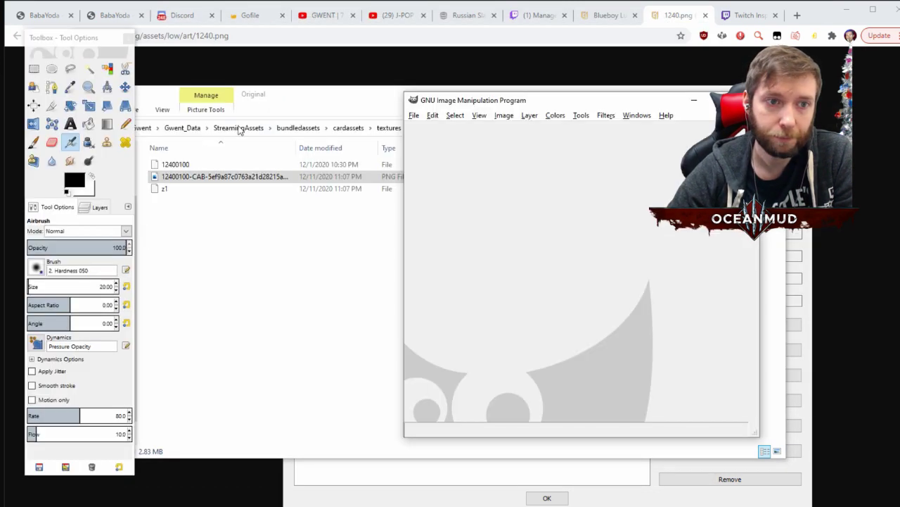
Open the exported 12400100 PNG texture in GIMP
left_click(414, 116)
left_click(435, 152)
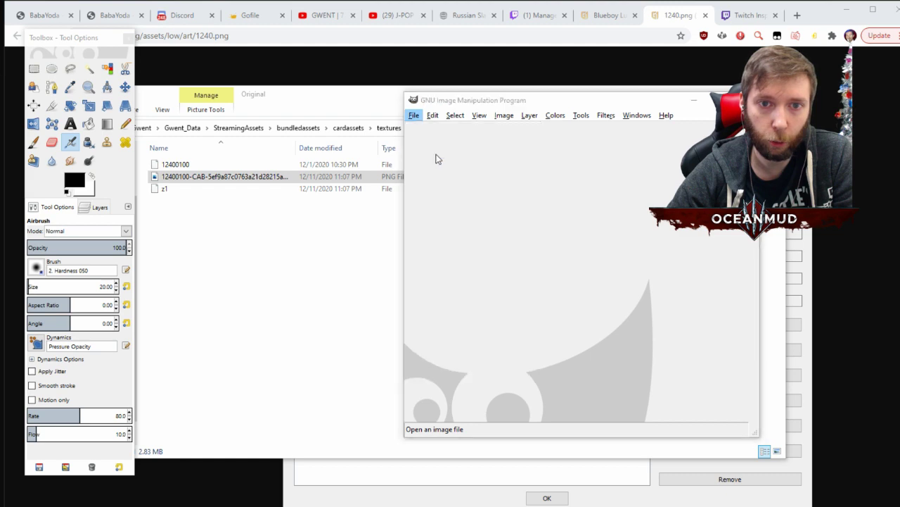
left_click_drag(320, 56, 456, 69)
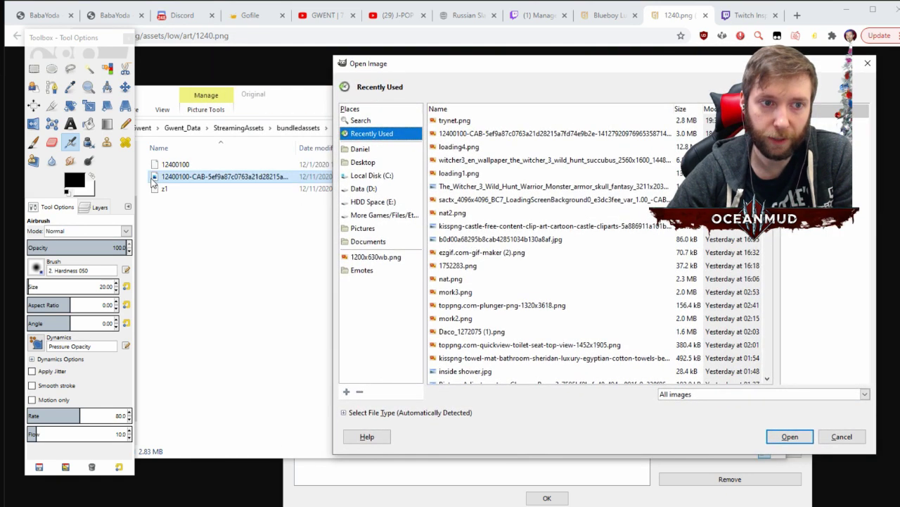
left_click_drag(173, 180, 451, 183)
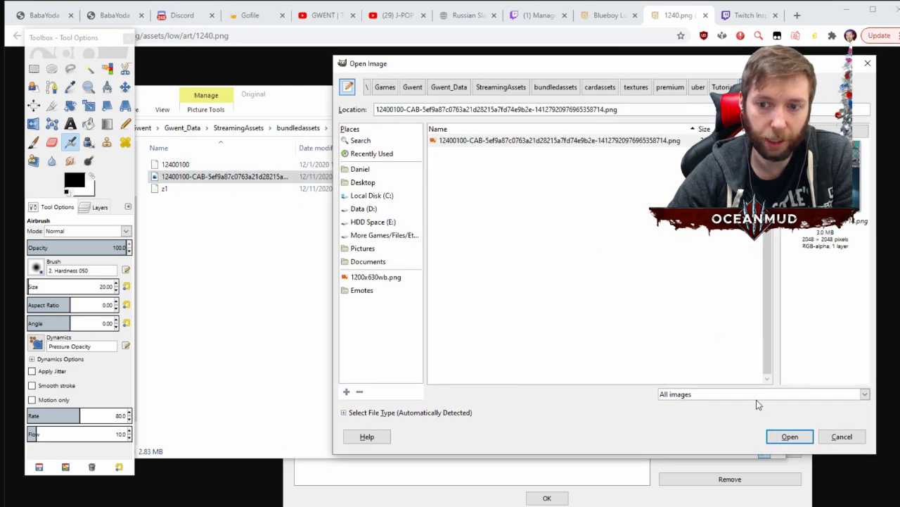
left_click(790, 435)
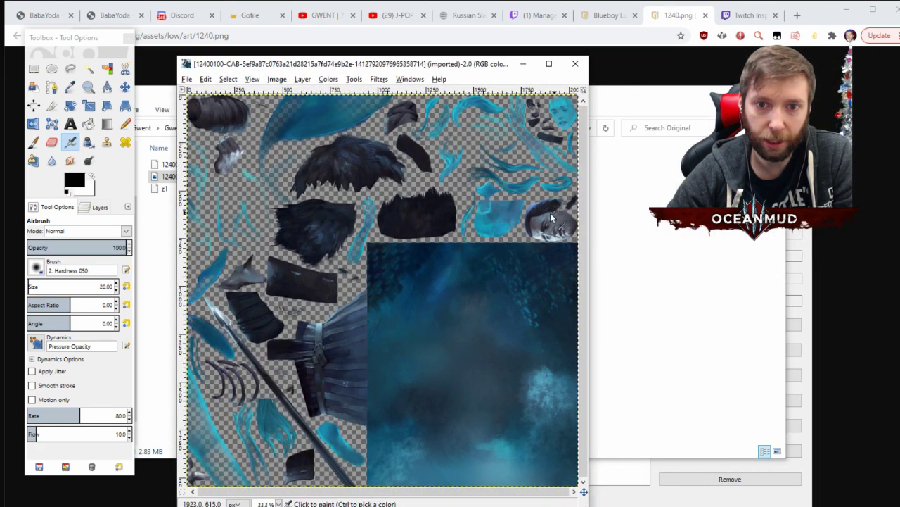
Open trynet.png as a second image and arrange the two windows side by side
left_click(186, 79)
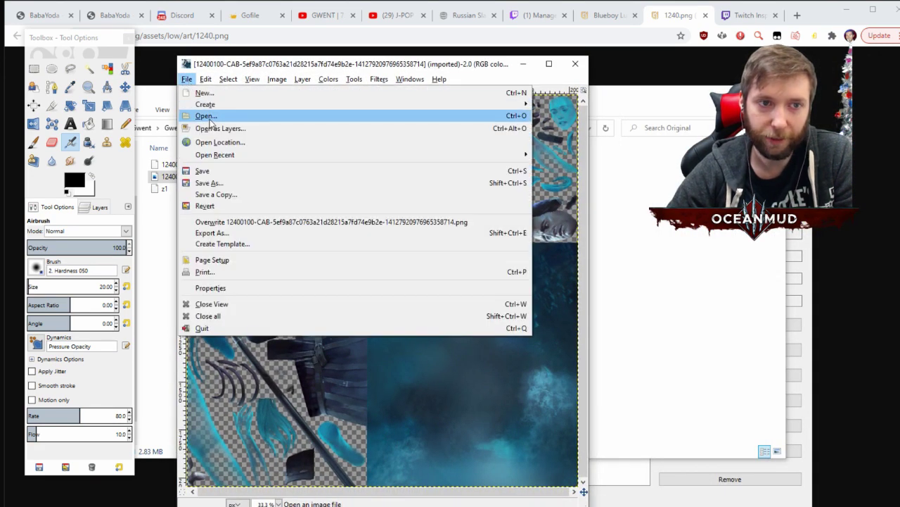
left_click(209, 116)
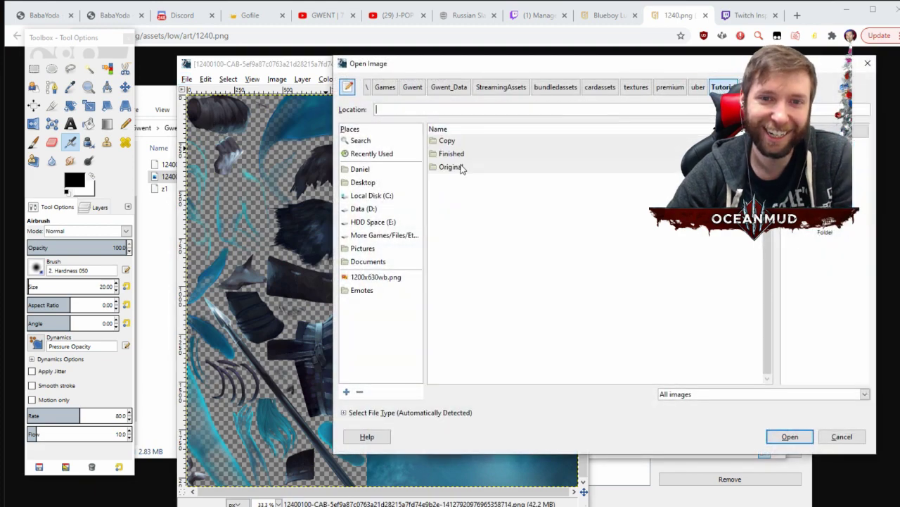
double_click(462, 171)
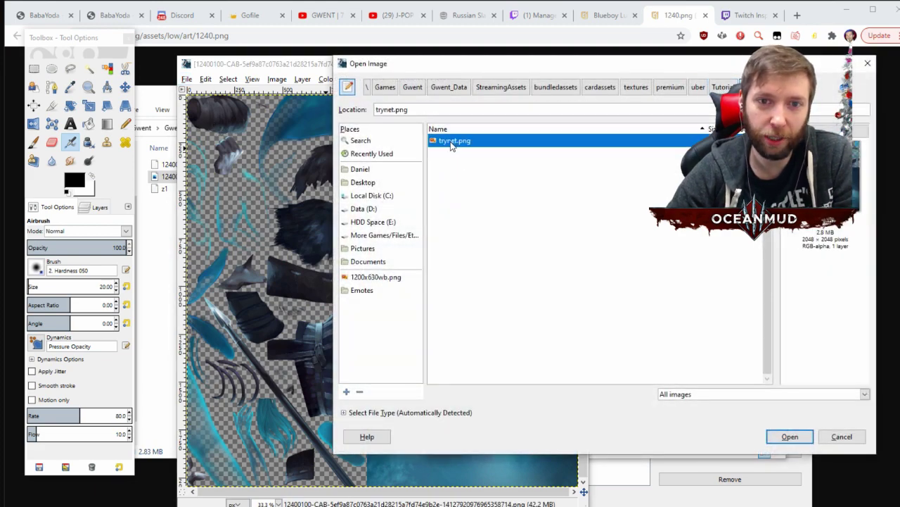
double_click(452, 142)
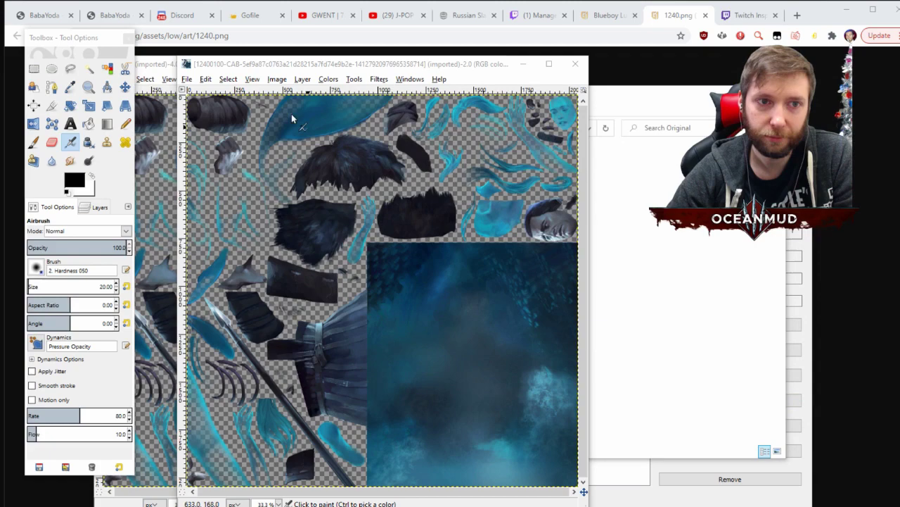
left_click_drag(281, 69, 595, 97)
left_click_drag(358, 71, 363, 74)
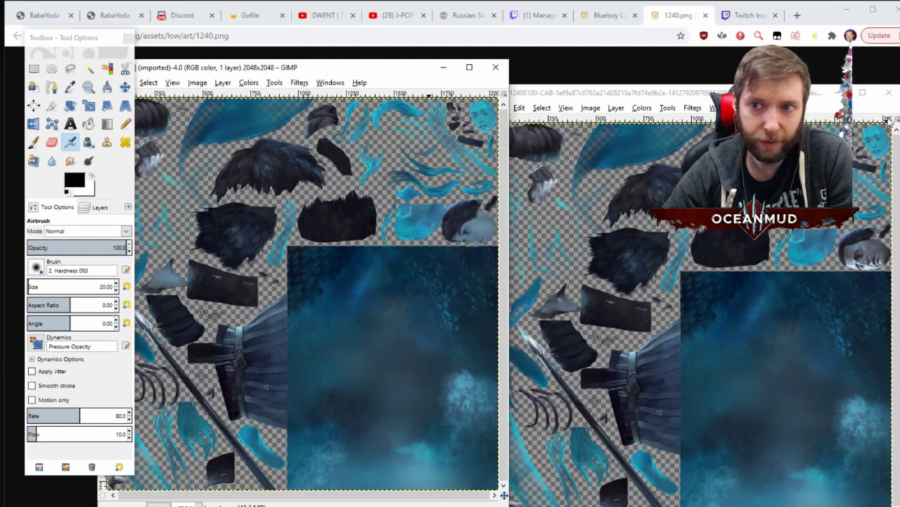
left_click(889, 92)
Select the 12400100 texture in the extractor and start editing it through Plugins
left_click(567, 208)
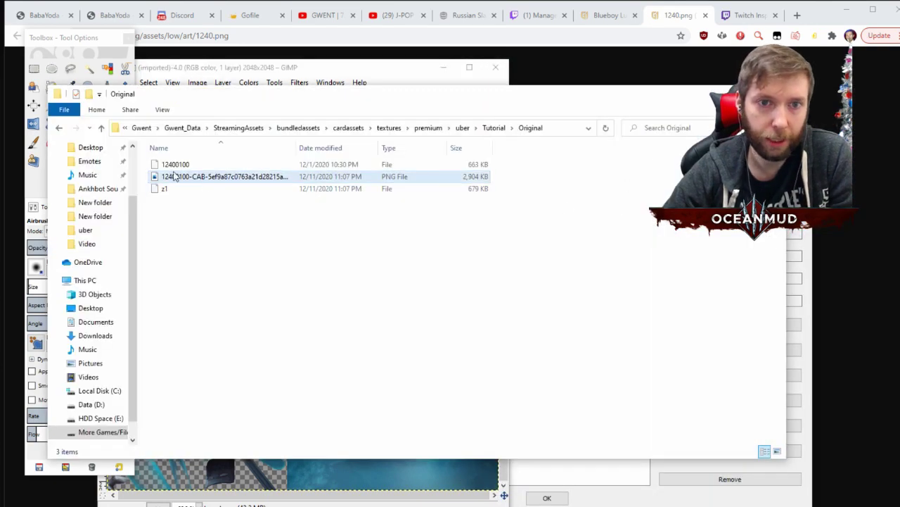
key("alt+Tab")
left_click(481, 209)
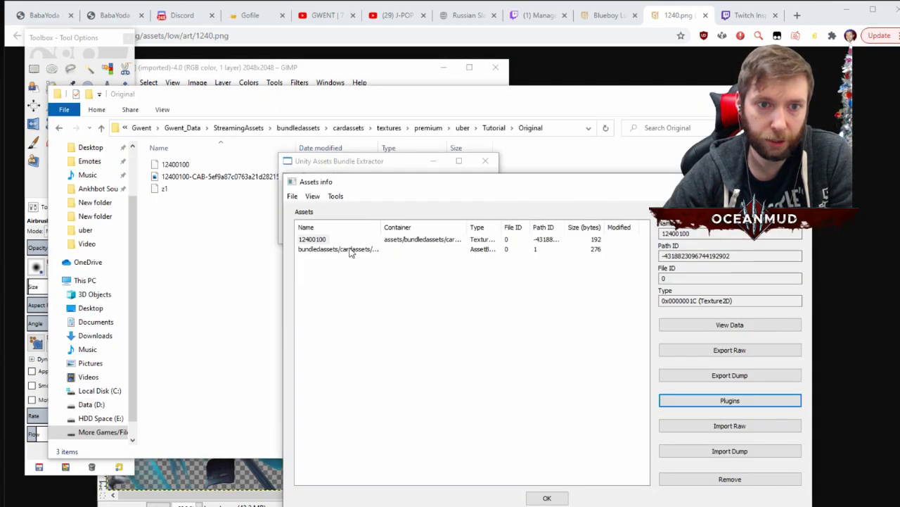
left_click(314, 240)
left_click(732, 401)
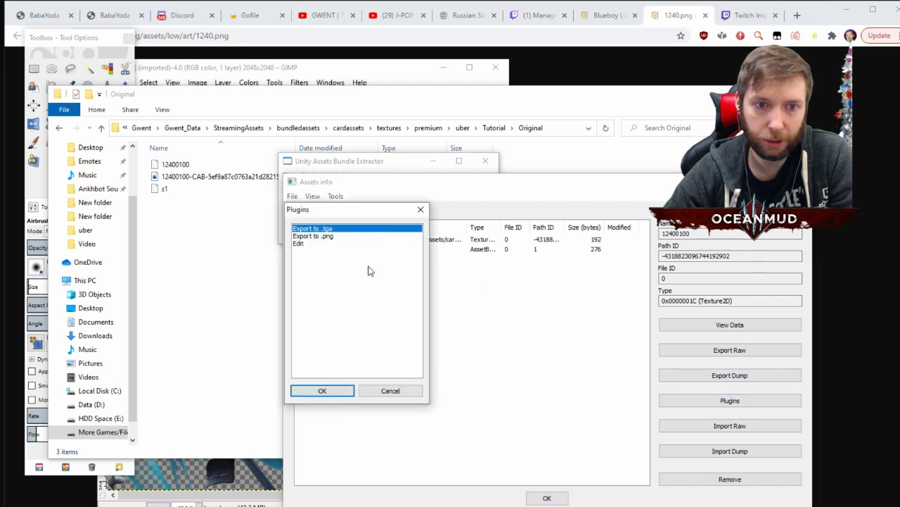
left_click(303, 237)
left_click(299, 244)
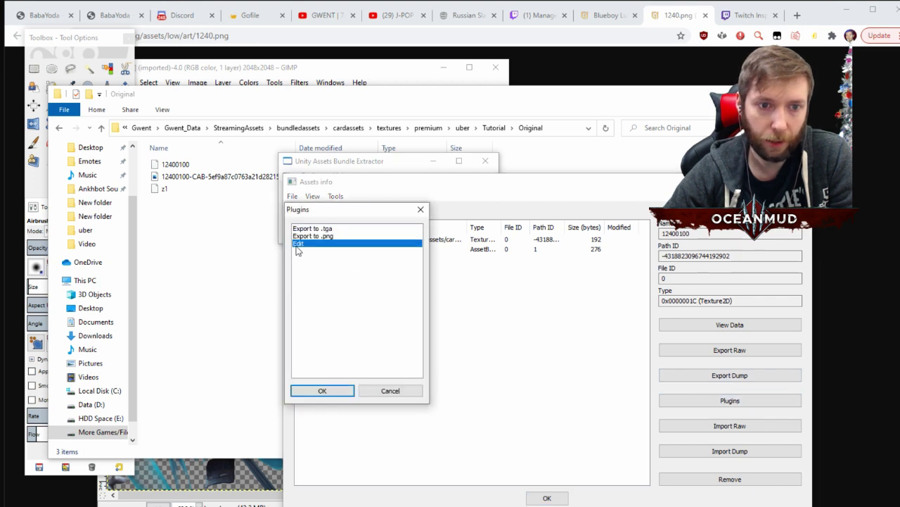
left_click(315, 392)
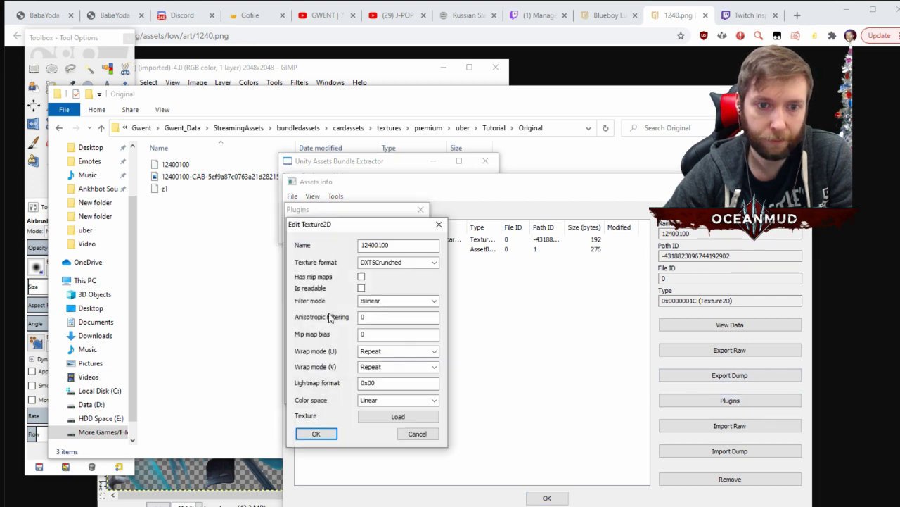
Load trynet.png from the Video folder as the replacement texture
left_click(389, 415)
left_click(492, 250)
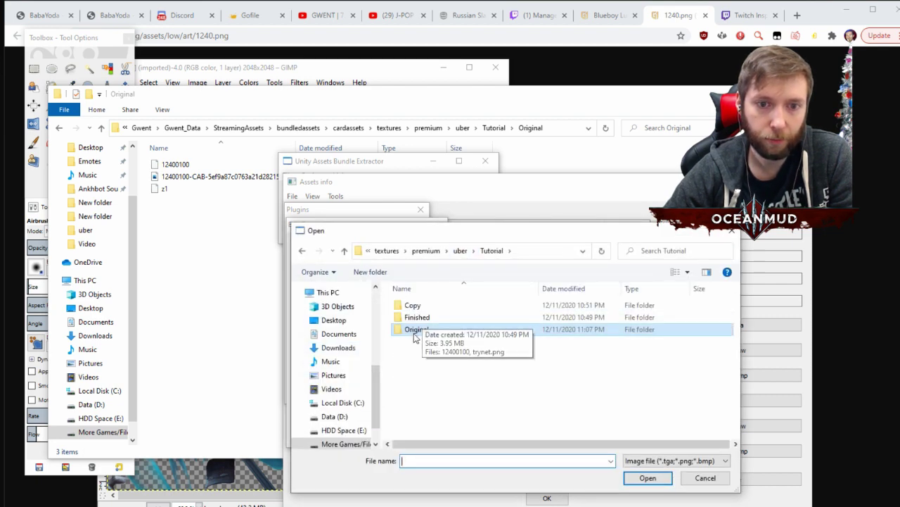
left_click(460, 250)
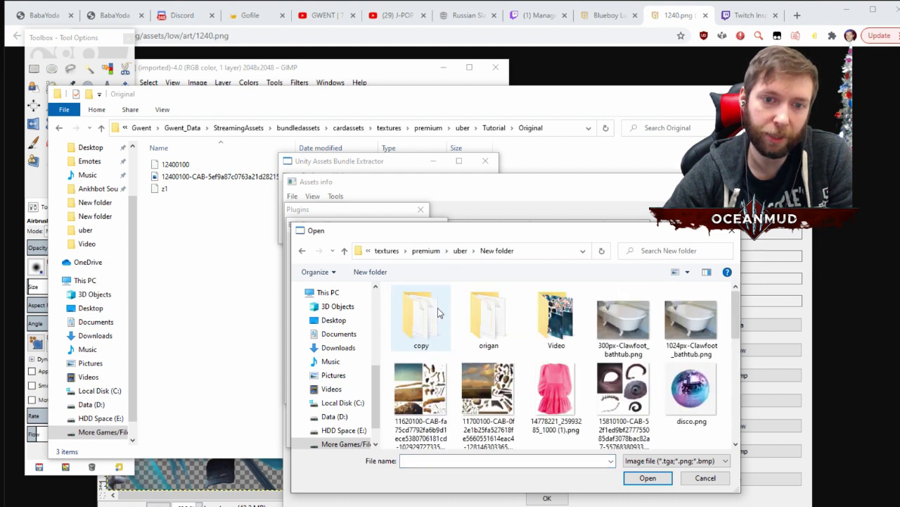
double_click(552, 322)
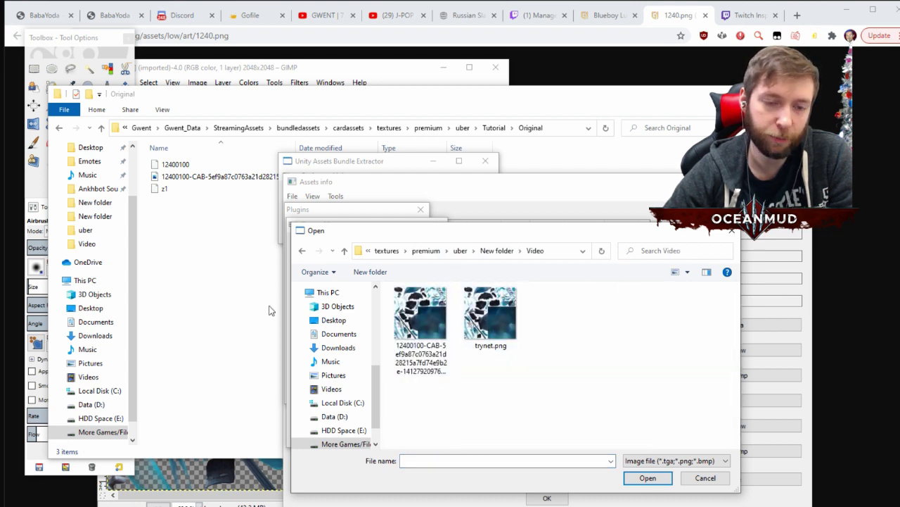
double_click(484, 323)
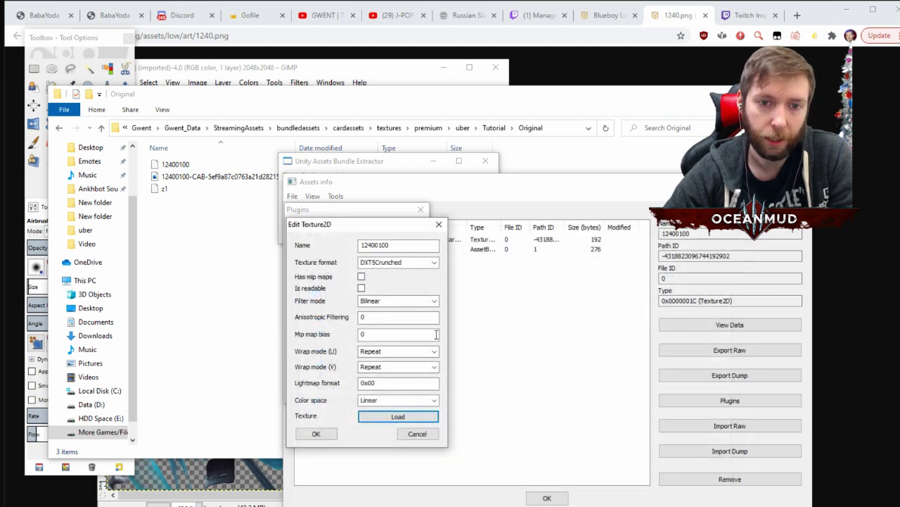
Apply the edit with Slow (multithread) quality and close the Assets info window, keeping changes
left_click(328, 434)
left_click(408, 259)
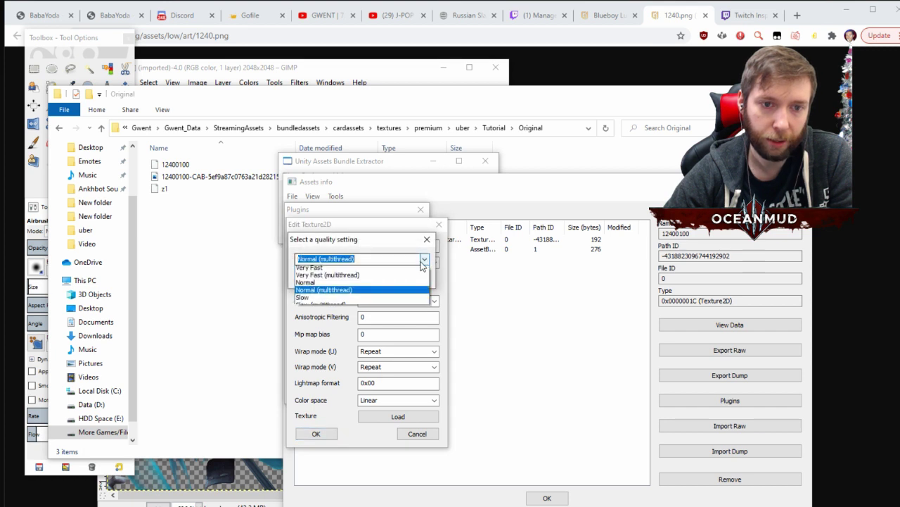
left_click(346, 308)
left_click(355, 276)
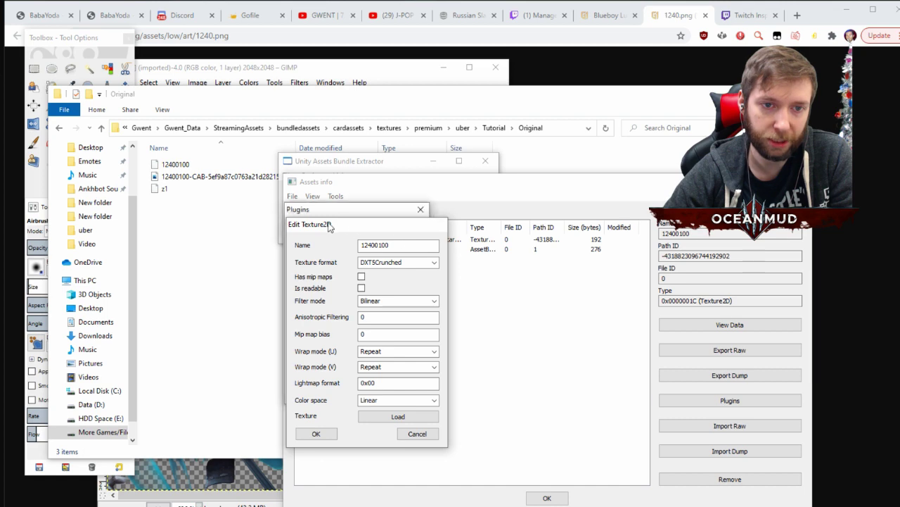
left_click(316, 434)
left_click(292, 196)
key("Escape")
Save the modified bundle as 12400100 in uber\Tutorial\Copy, confirming the overwrite
left_click(545, 492)
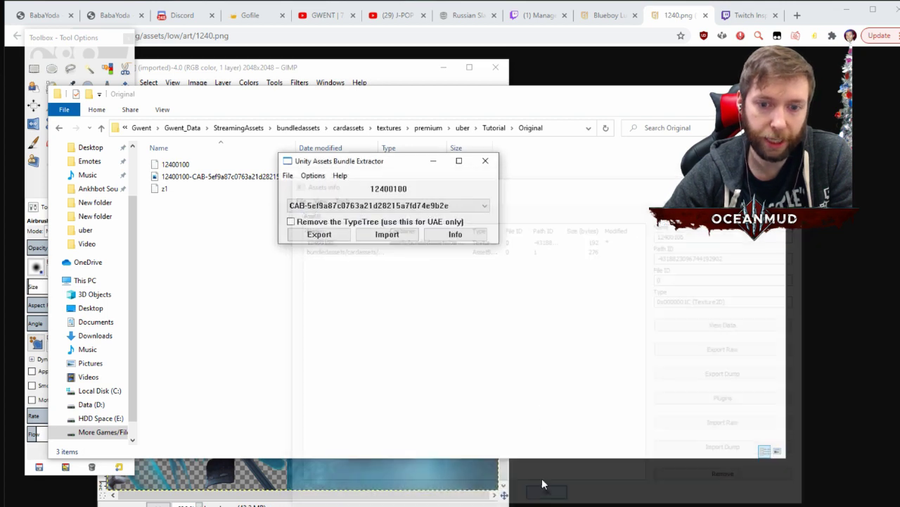
left_click(288, 175)
left_click(313, 228)
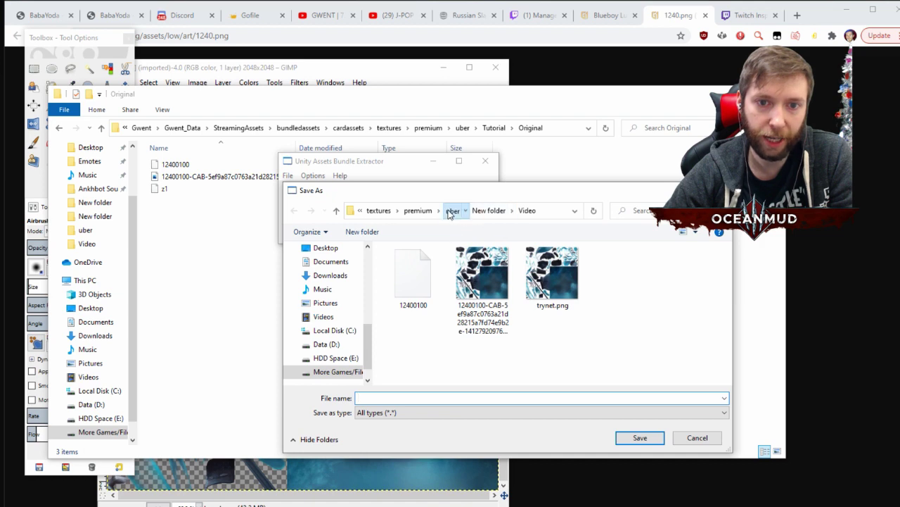
left_click(451, 211)
double_click(405, 277)
left_click(411, 267)
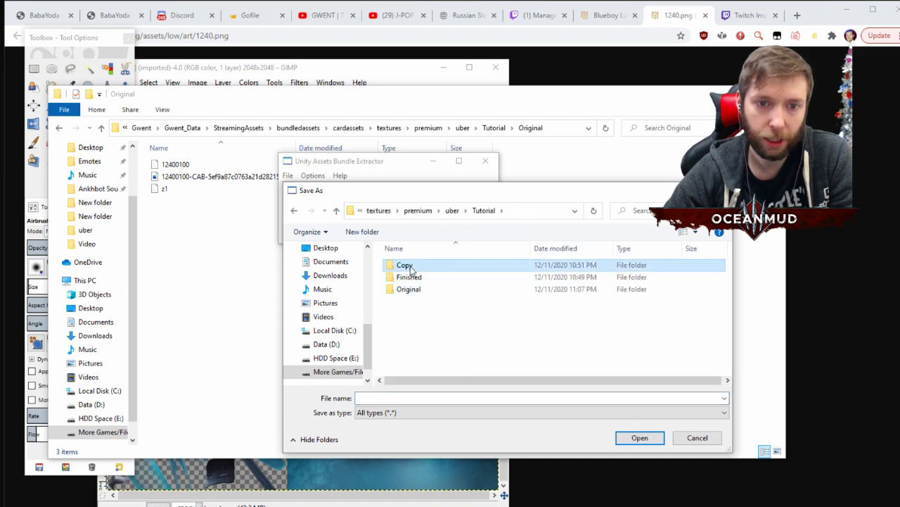
double_click(412, 267)
left_click(403, 271)
left_click(630, 432)
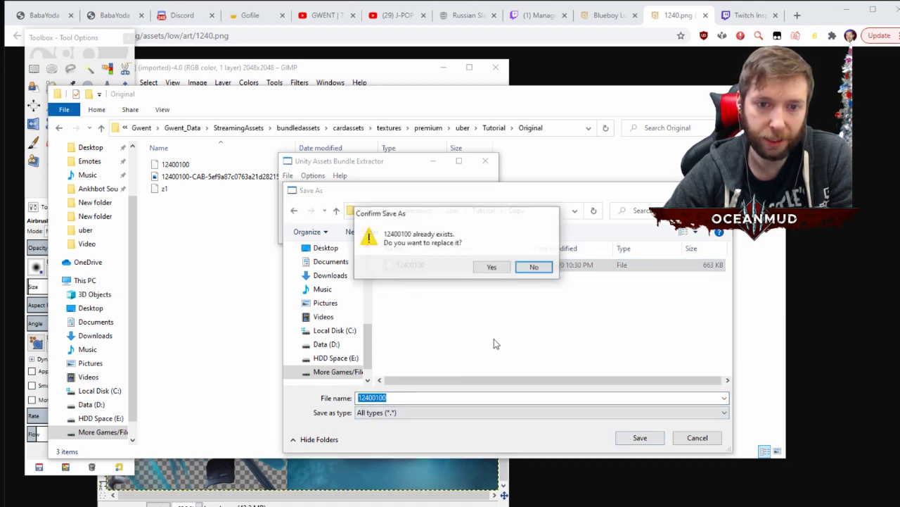
left_click(493, 266)
left_click(223, 199)
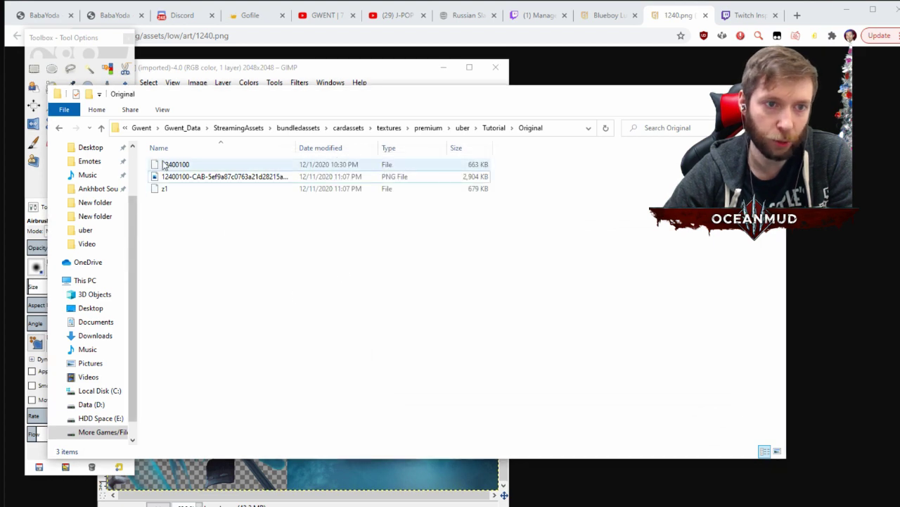
Go to the Tutorial\Copy folder and select the edited 12400100 file
left_click_drag(201, 100, 267, 104)
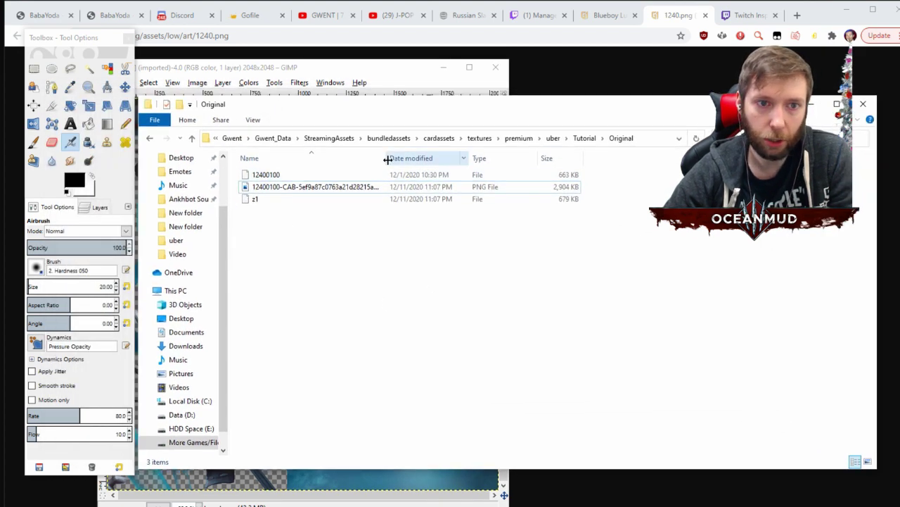
key("alt+Up")
double_click(276, 174)
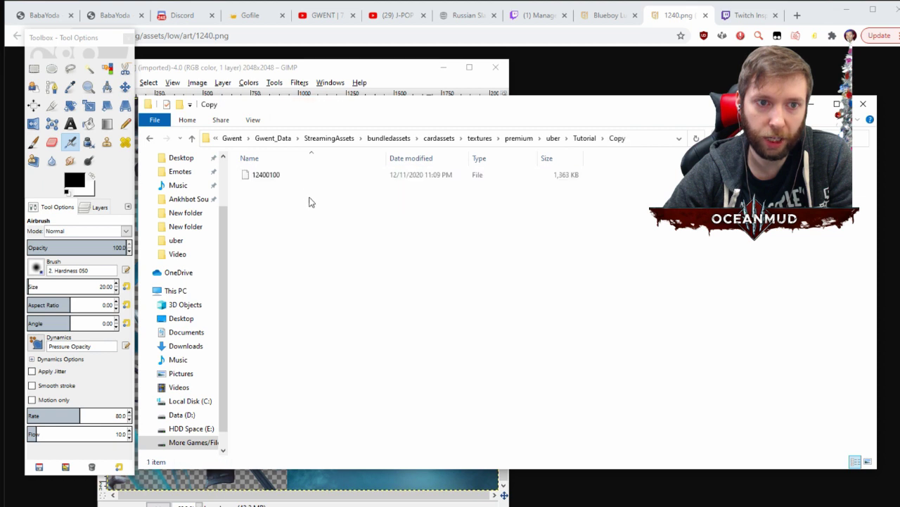
left_click(295, 178)
Paste the edited 12400100 into the uber folder, replace the original file, and return to Gwent
left_click(152, 141)
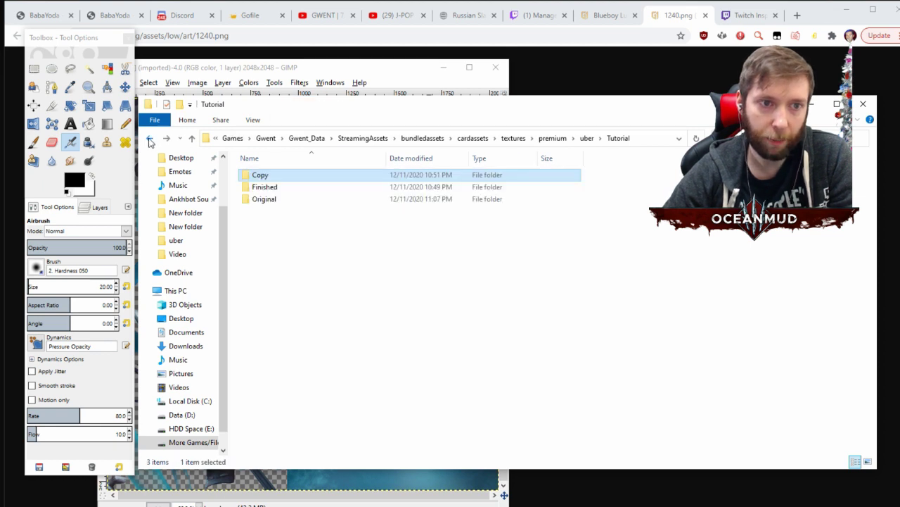
left_click(152, 141)
left_click(149, 140)
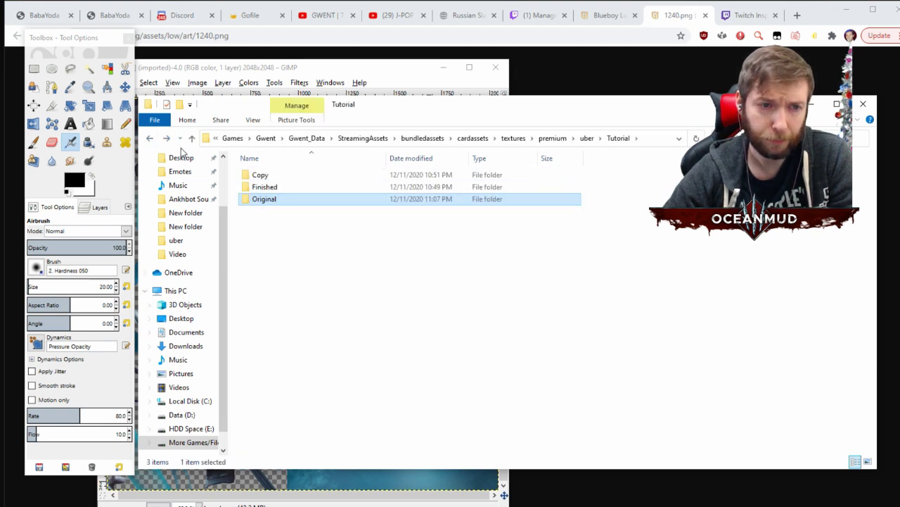
left_click(150, 141)
key("ctrl+v")
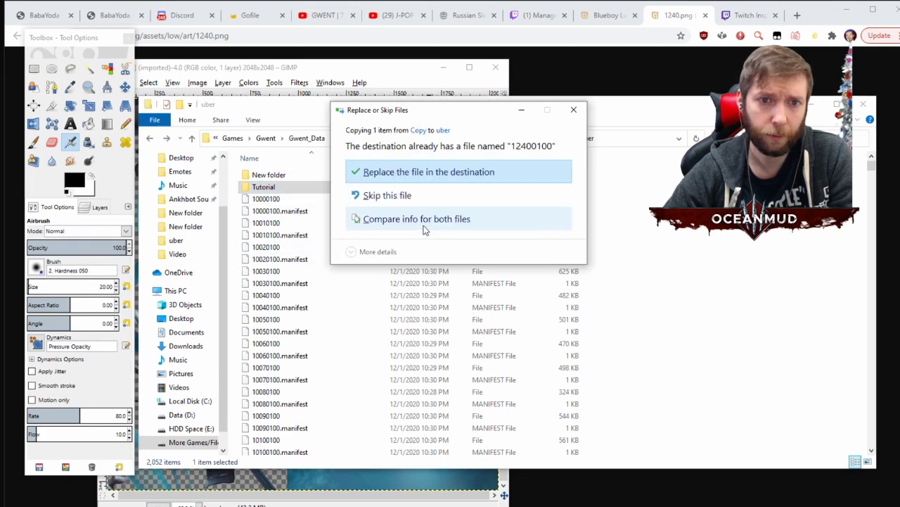
left_click(401, 176)
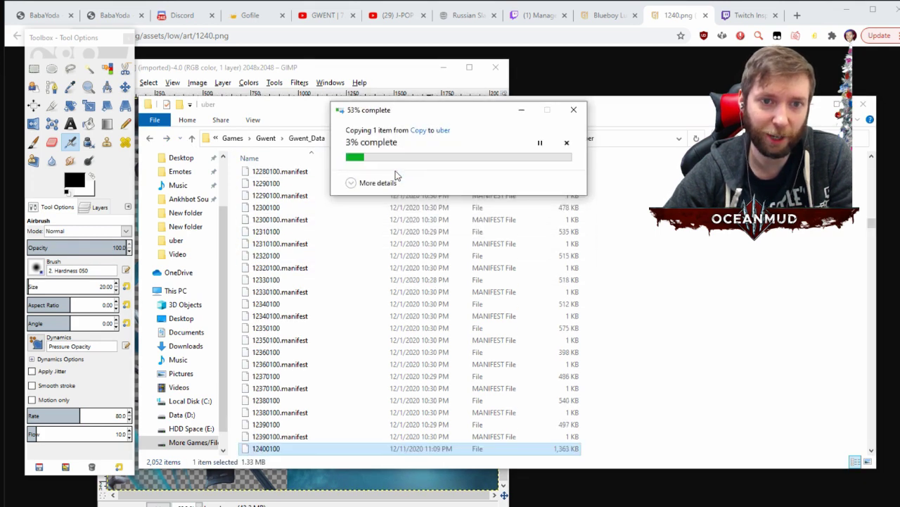
left_click(689, 70)
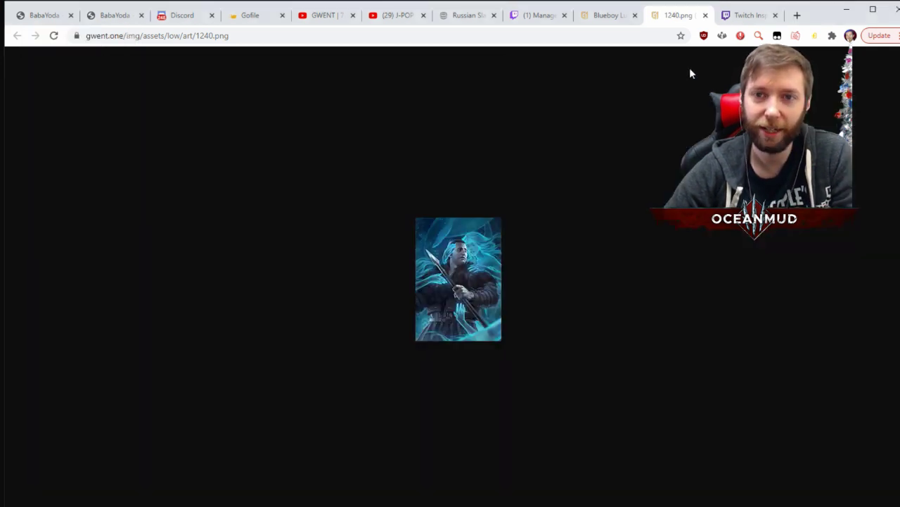
key("alt+Tab")
key("alt+Tab")
key("alt+Tab")
key("alt+Tab")
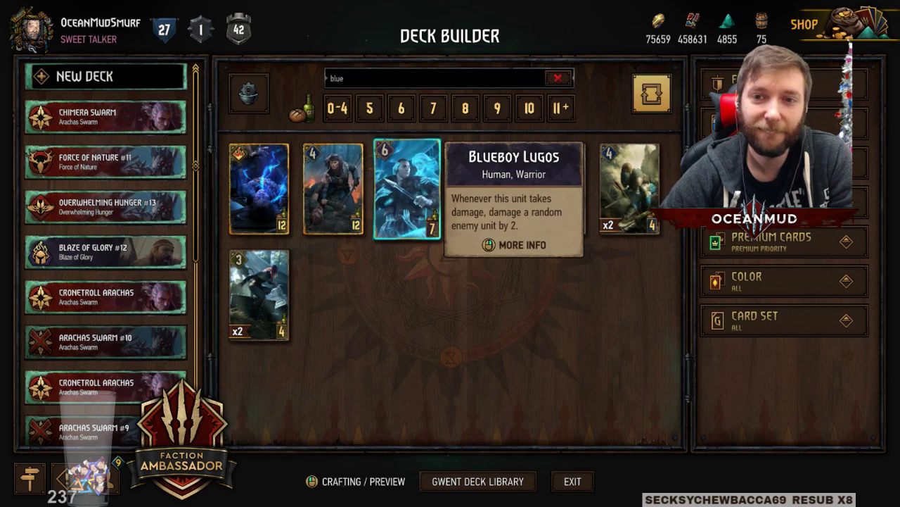
right_click(407, 189)
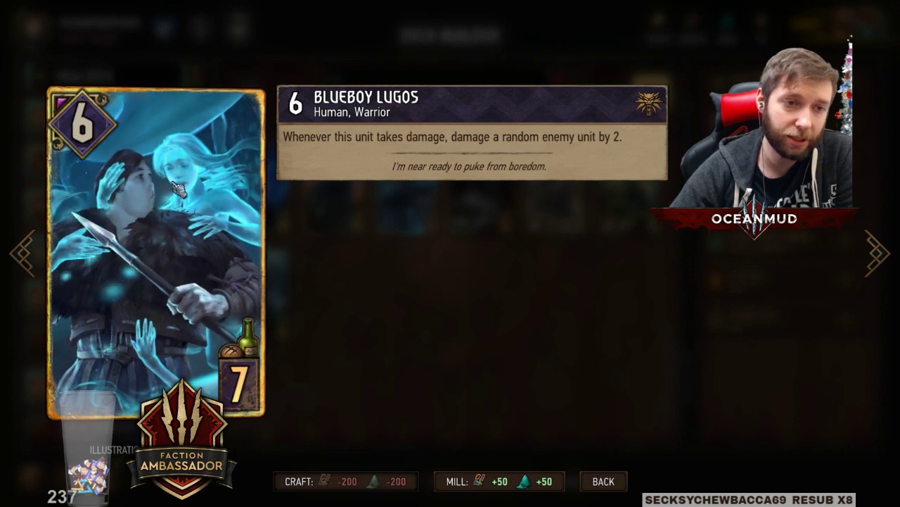
left_click(604, 480)
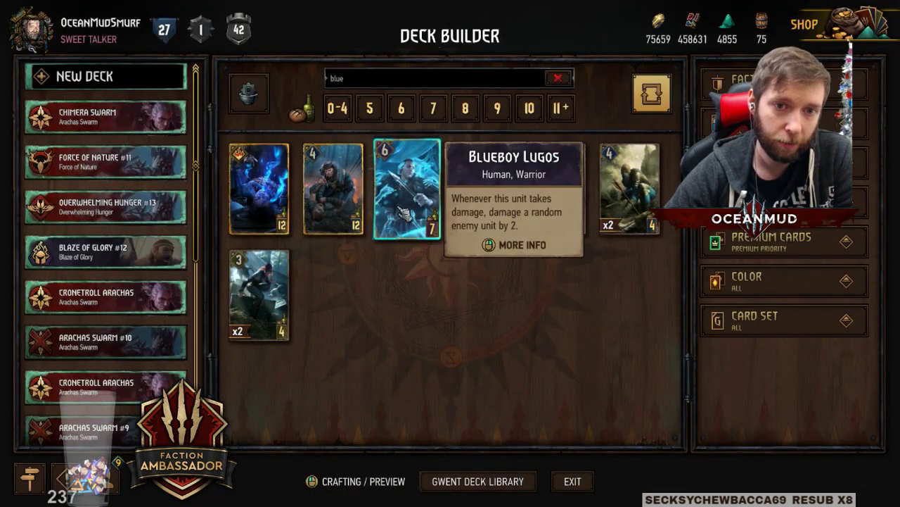
mouse_move(397, 228)
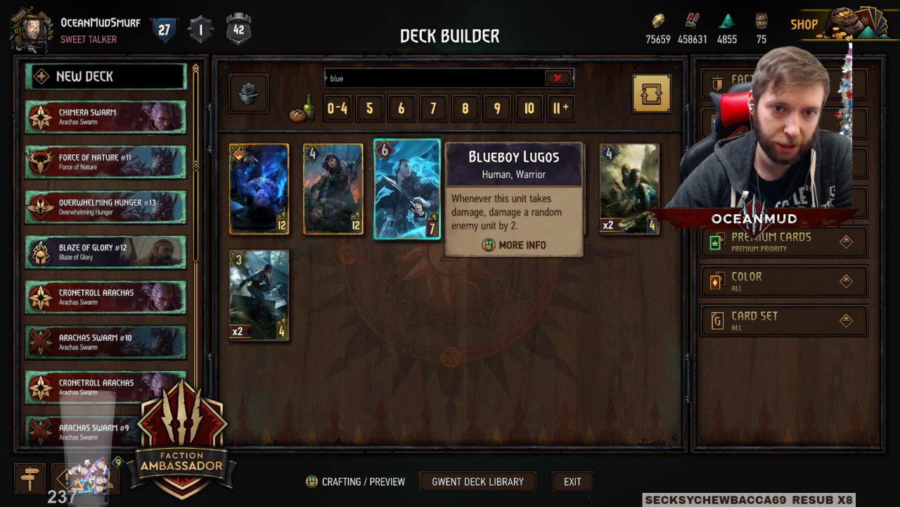
right_click(418, 206)
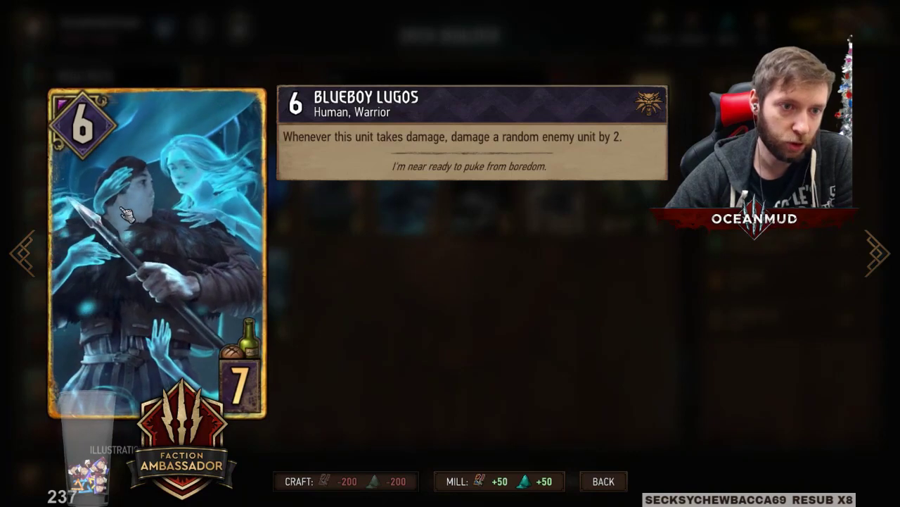
left_click(604, 481)
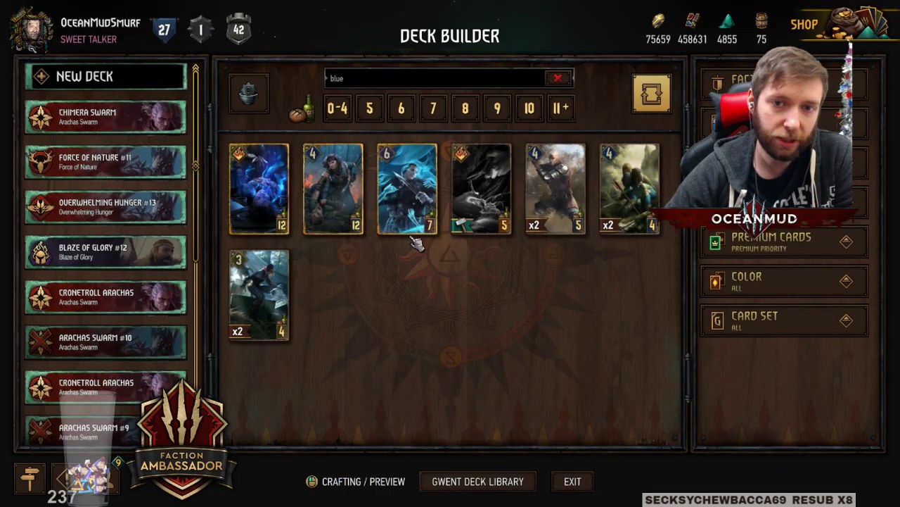
Search the deck builder for 'disco' so only the Disco Vilgefortz card remains
left_click(369, 78)
key("BackSpace")
key("BackSpace")
key("BackSpace")
key("BackSpace")
type("disco")
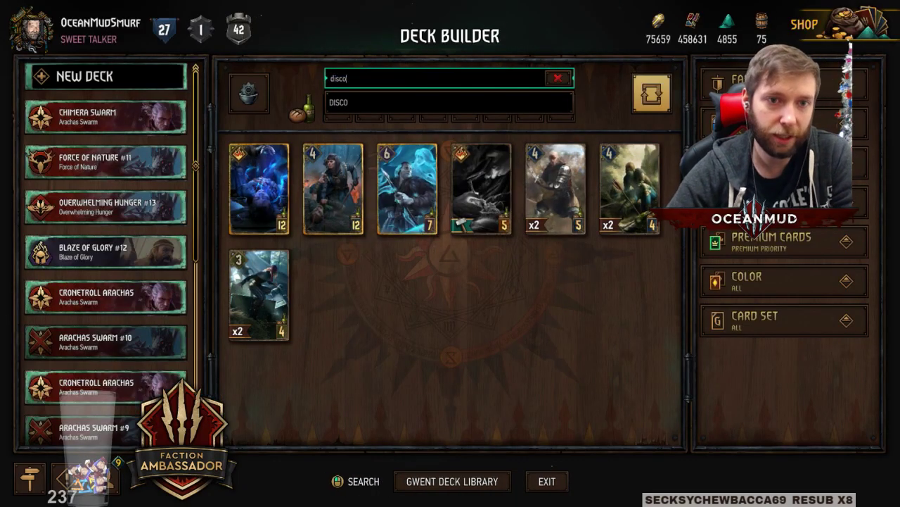
key("Return")
mouse_move(277, 211)
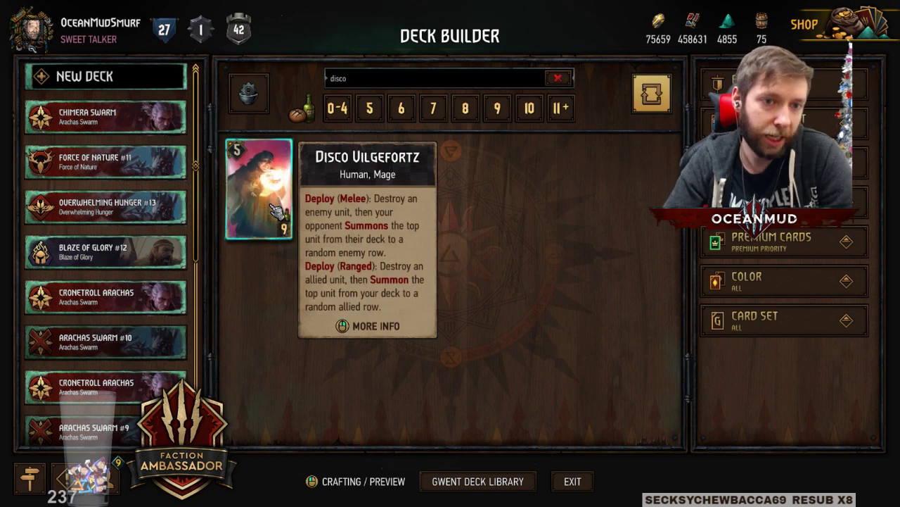